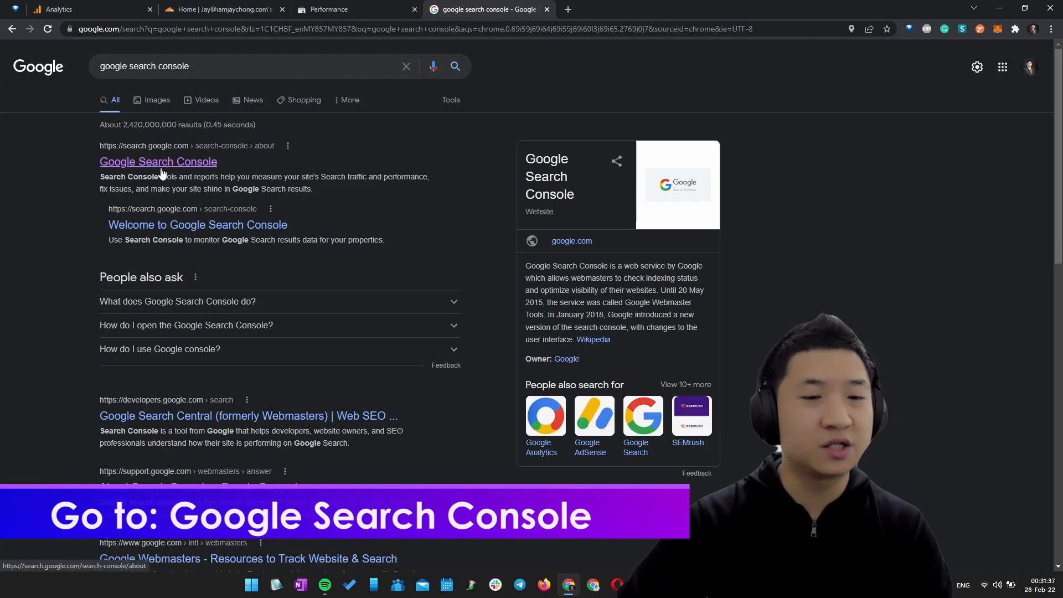
Step: Open Google Search Console from the search results, keeping only the Performance report page for mywinet.com open
key("ctrl+plus")
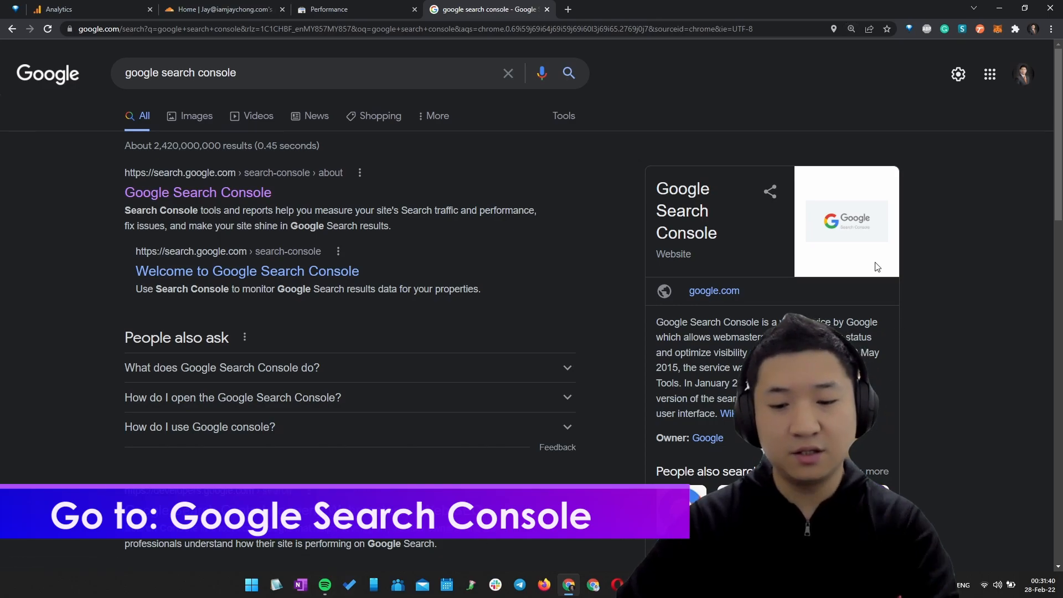
left_click(272, 194)
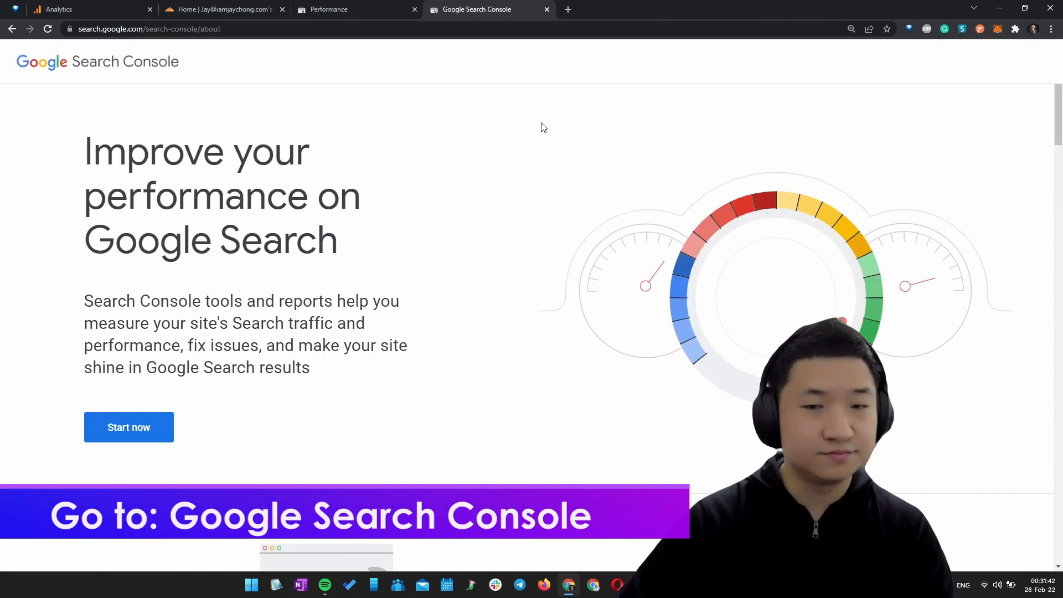
left_click(124, 439)
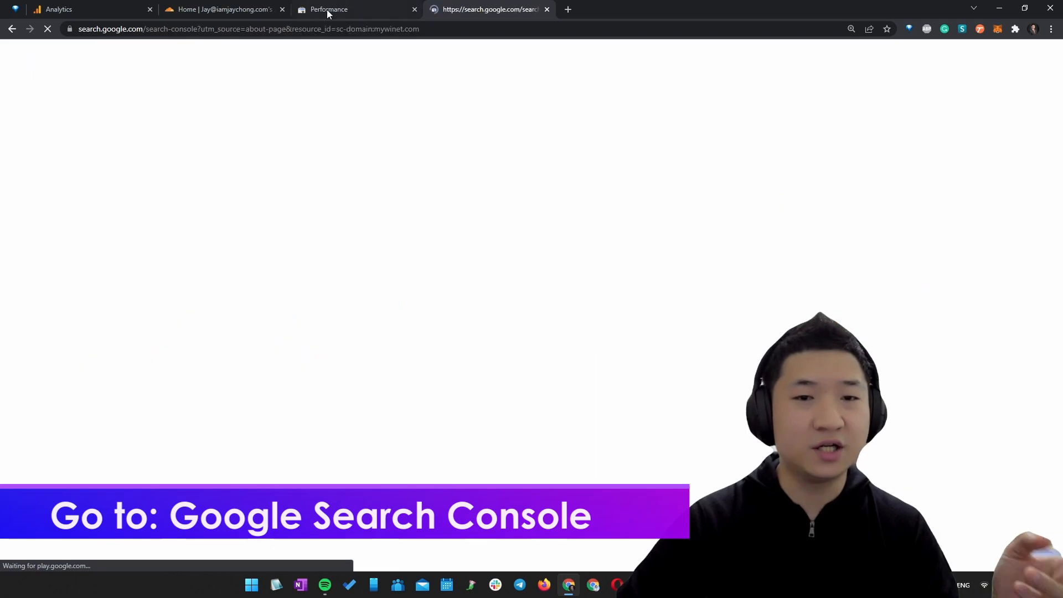
left_click(327, 9)
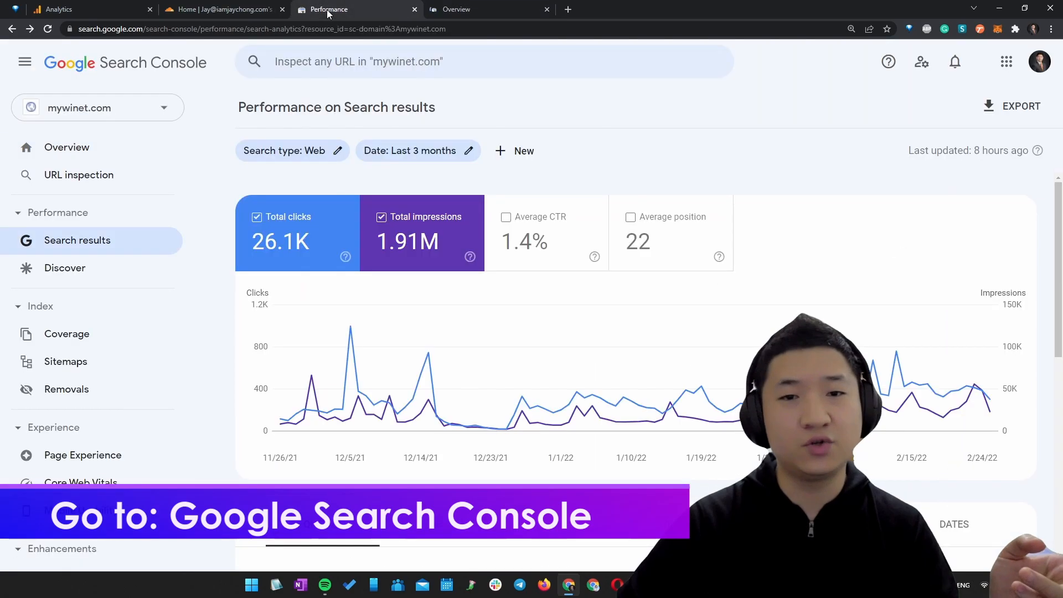
left_click(545, 11)
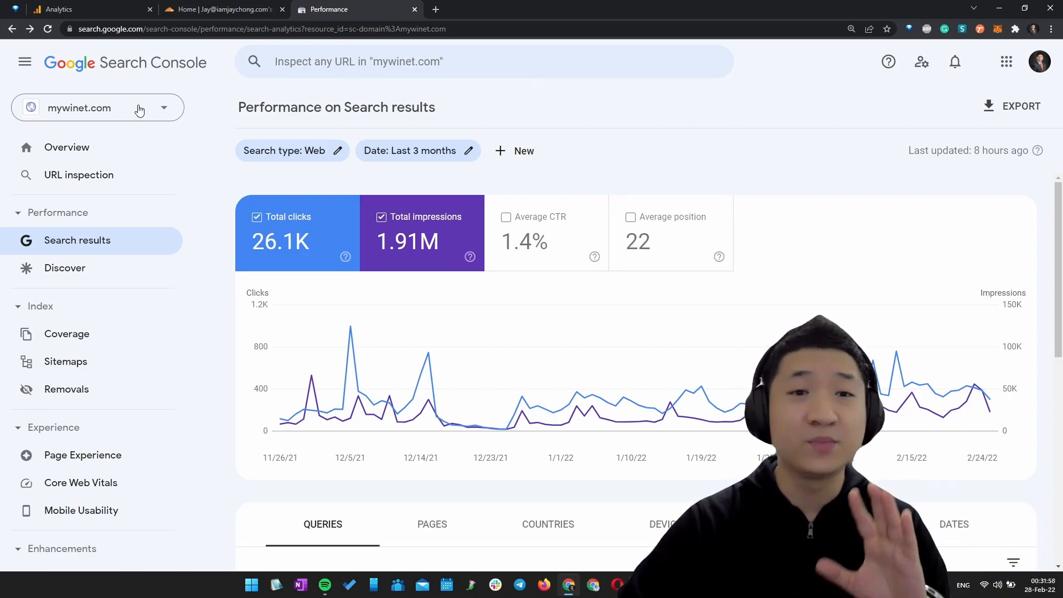
Step: Start adding a new property and enter aimdm.org as the domain for the Domain property type
left_click(122, 112)
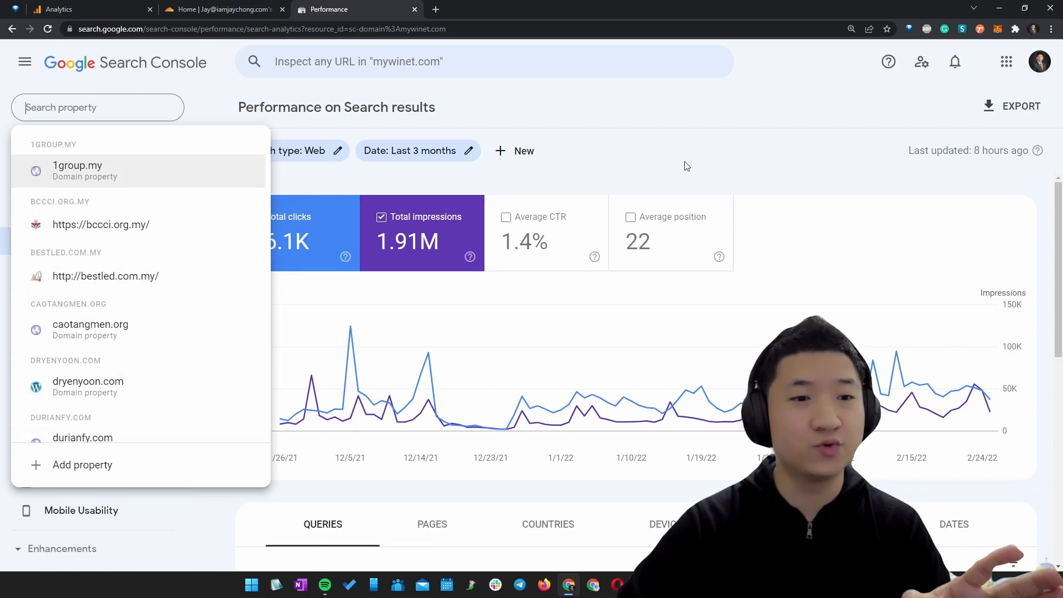
left_click(245, 72)
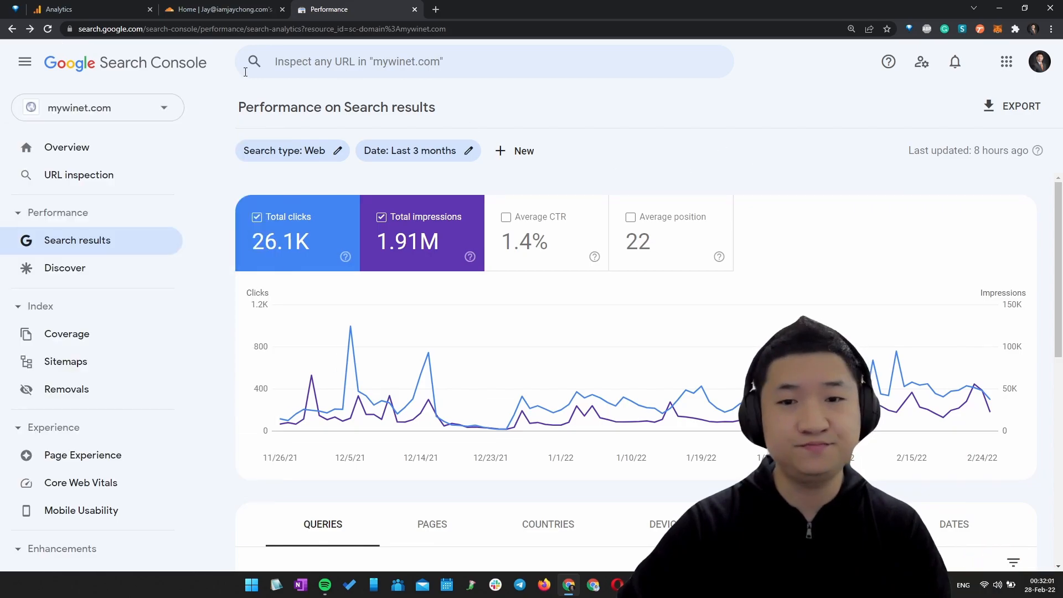
left_click(129, 109)
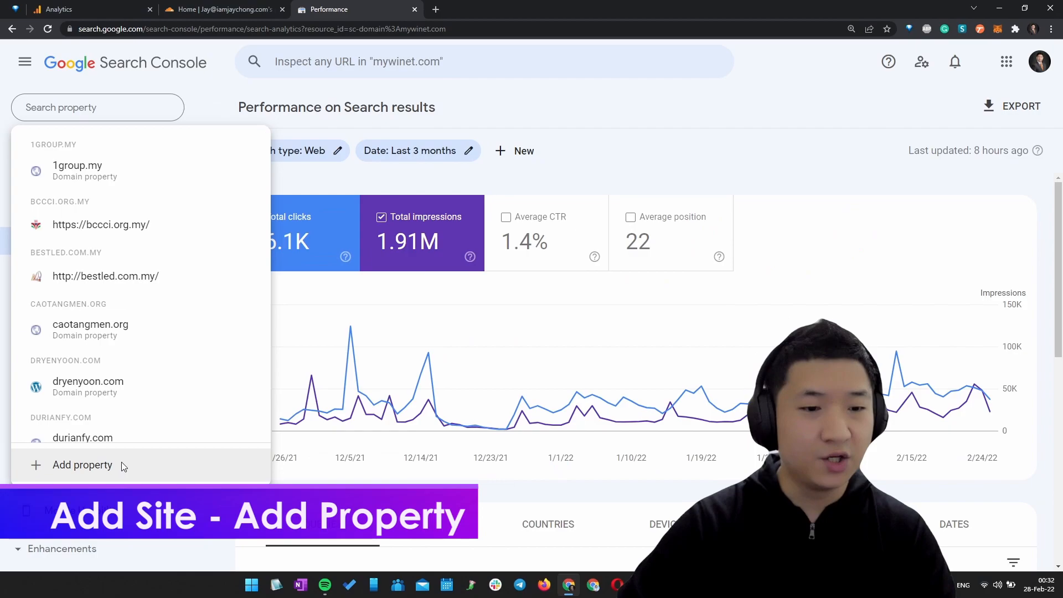
left_click(245, 372)
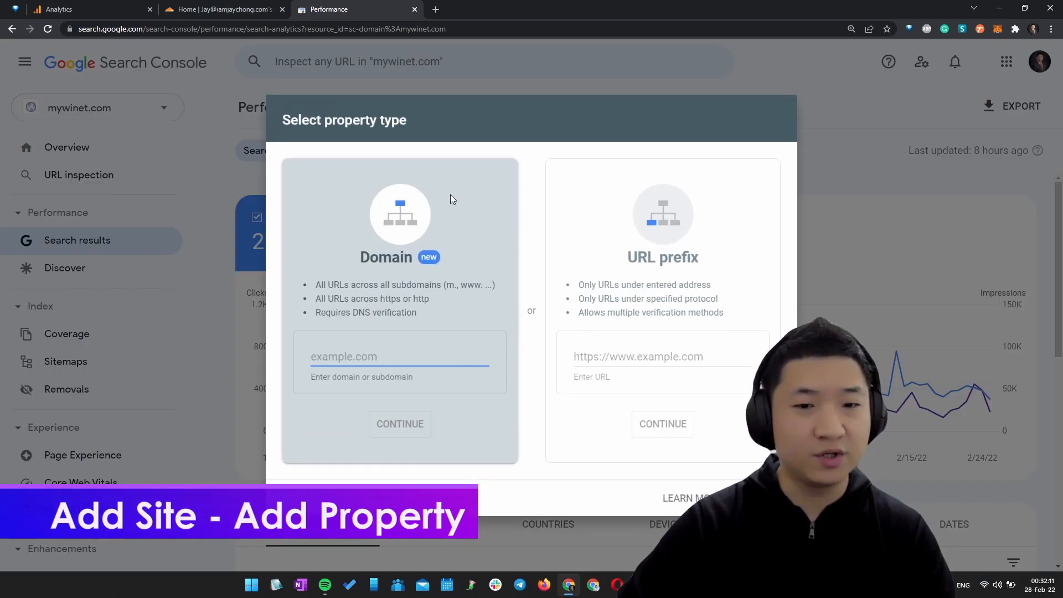
type("aimdm.org")
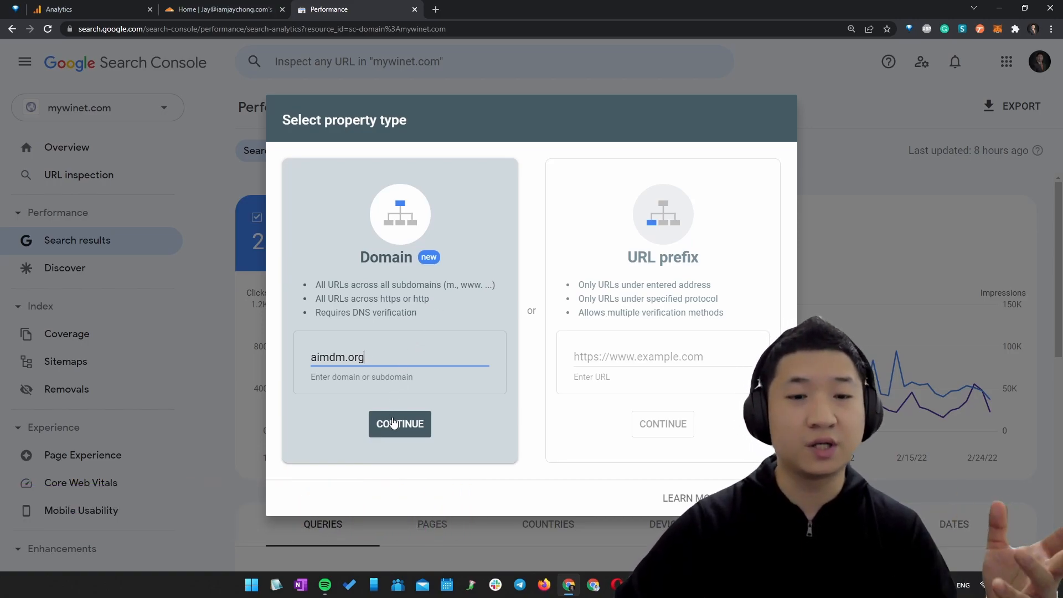
Step: Enlarge the page to 150% and launch the Mouse Highlight utility
key("ctrl+plus")
key("super")
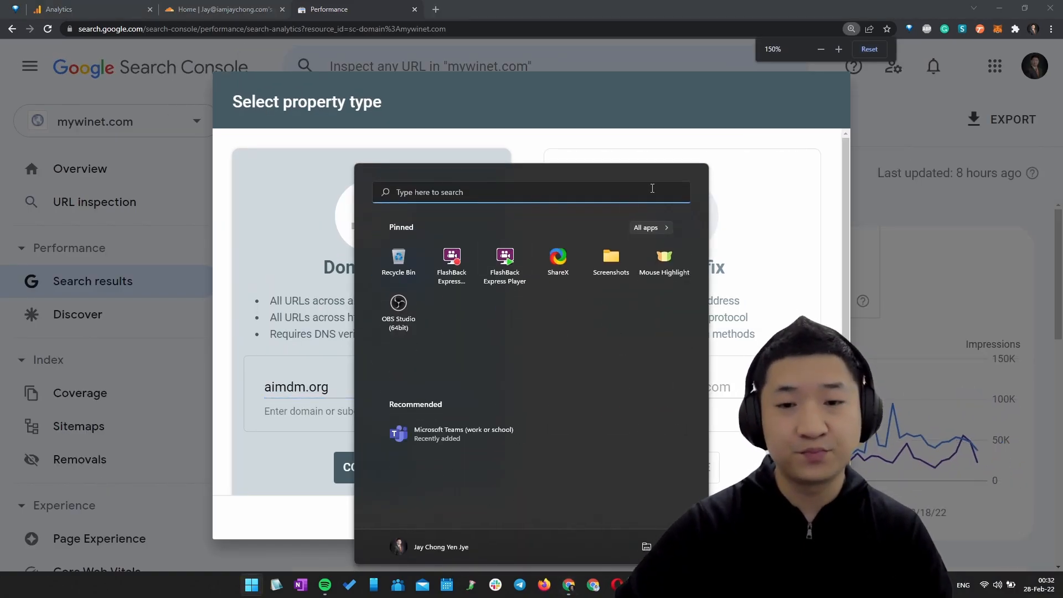
left_click(665, 260)
left_click(532, 160)
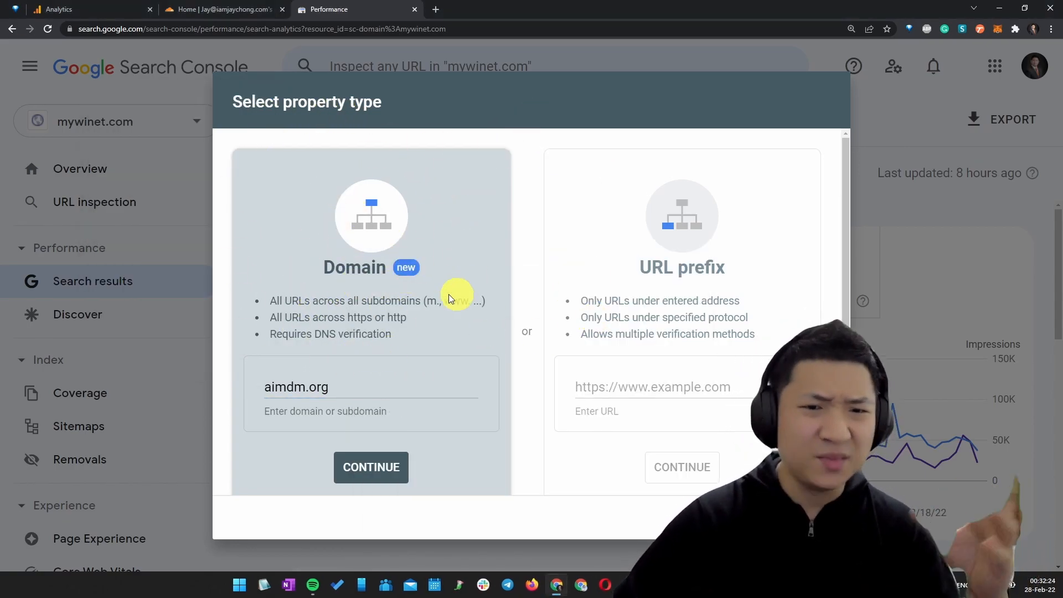
Step: Submit the aimdm.org domain property to reach its DNS ownership verification
left_click_drag(387, 386, 206, 381)
left_click(400, 466)
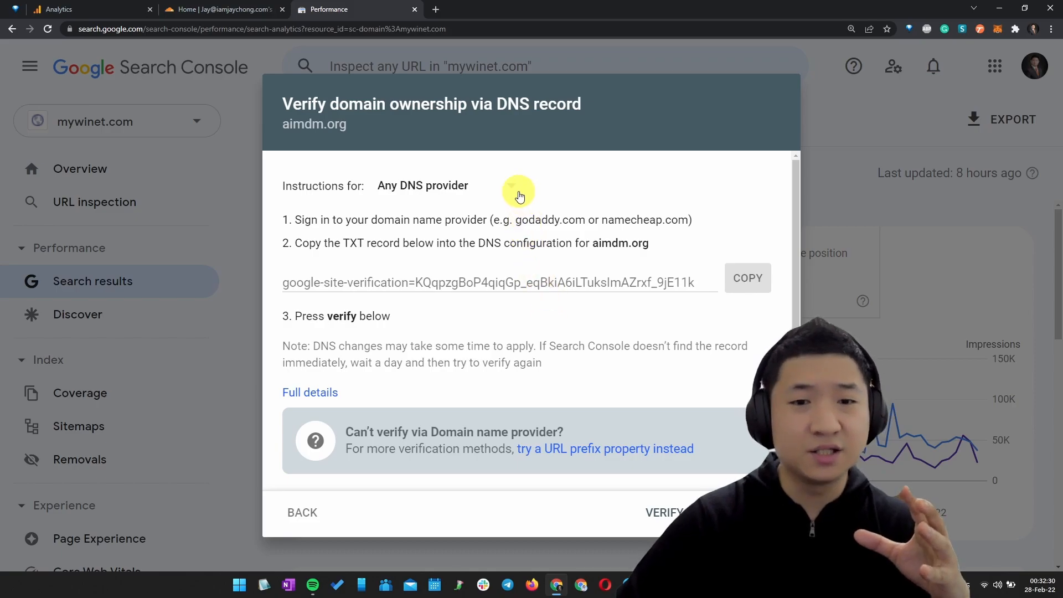
left_click_drag(292, 104, 647, 136)
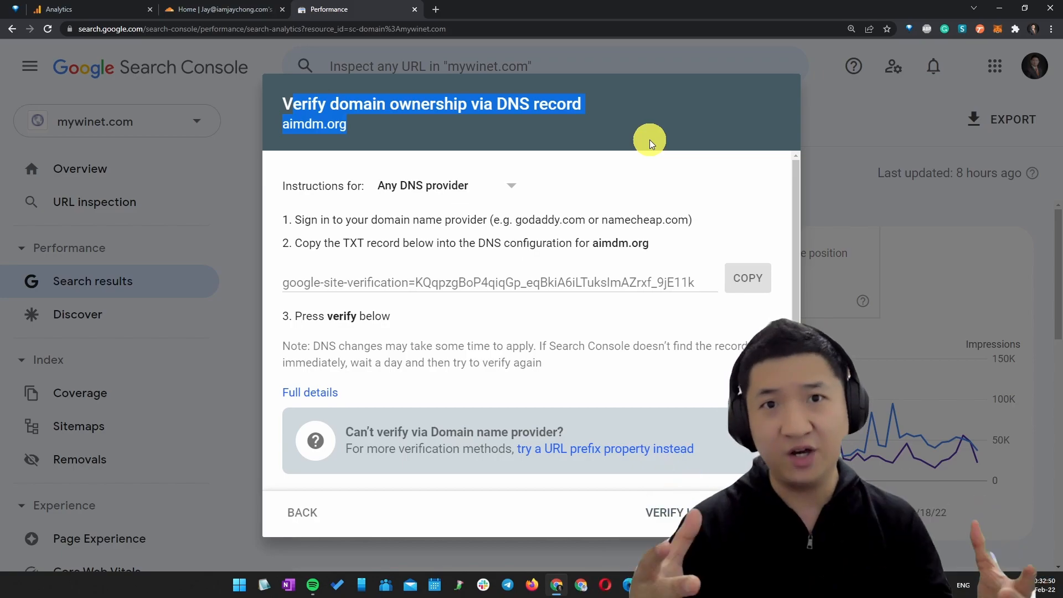
Step: Review the verification instructions for GoDaddy.com and set the provider back to Any DNS provider
left_click(503, 191)
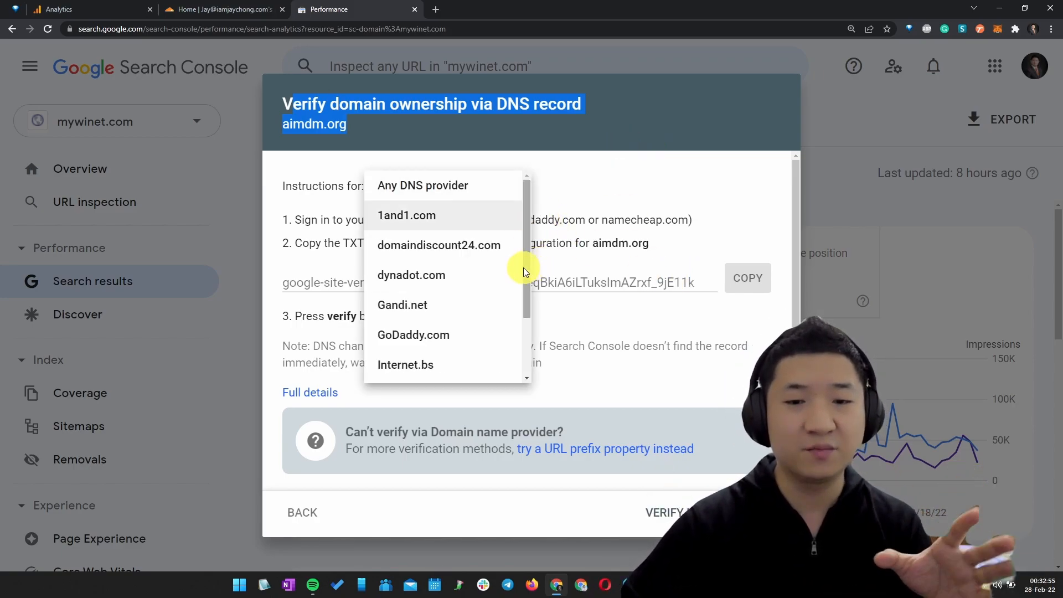
scroll(523, 267, "down", 3)
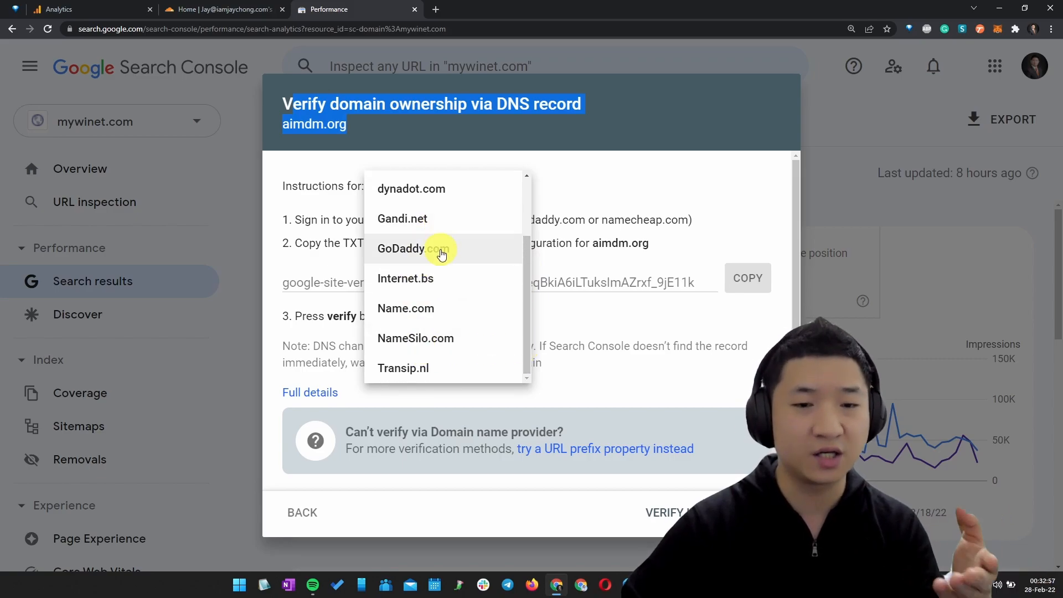
left_click(441, 253)
left_click_drag(416, 270, 601, 317)
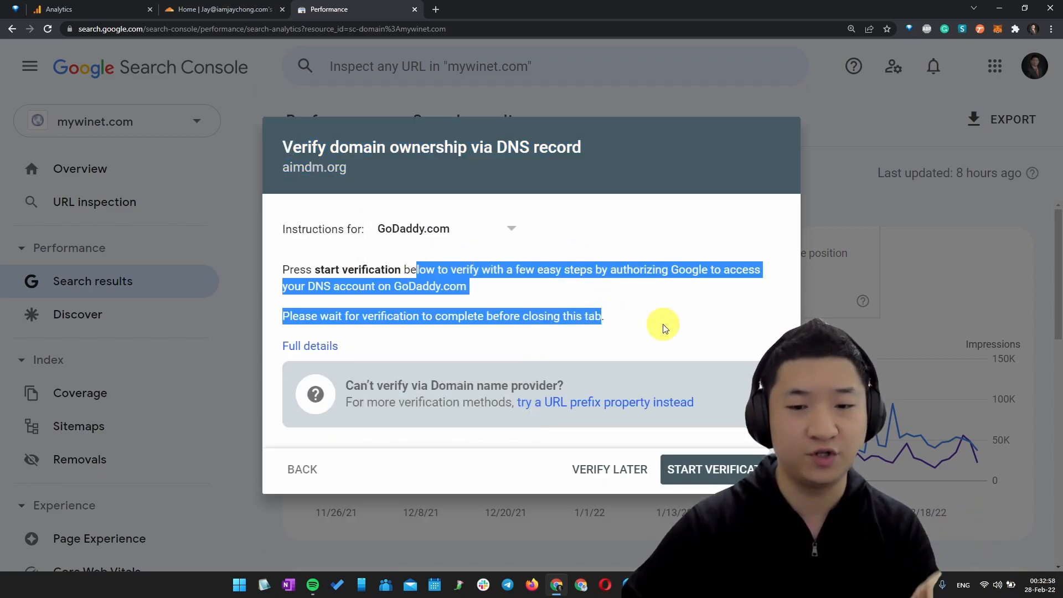
left_click(609, 296)
left_click(477, 229)
scroll(471, 322, "up", 3)
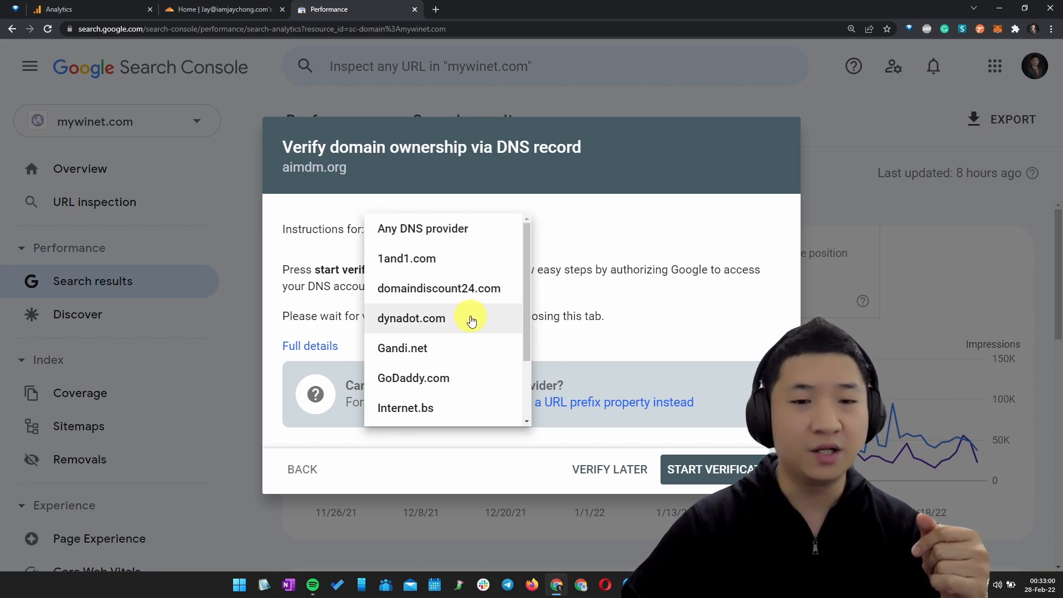
left_click(473, 228)
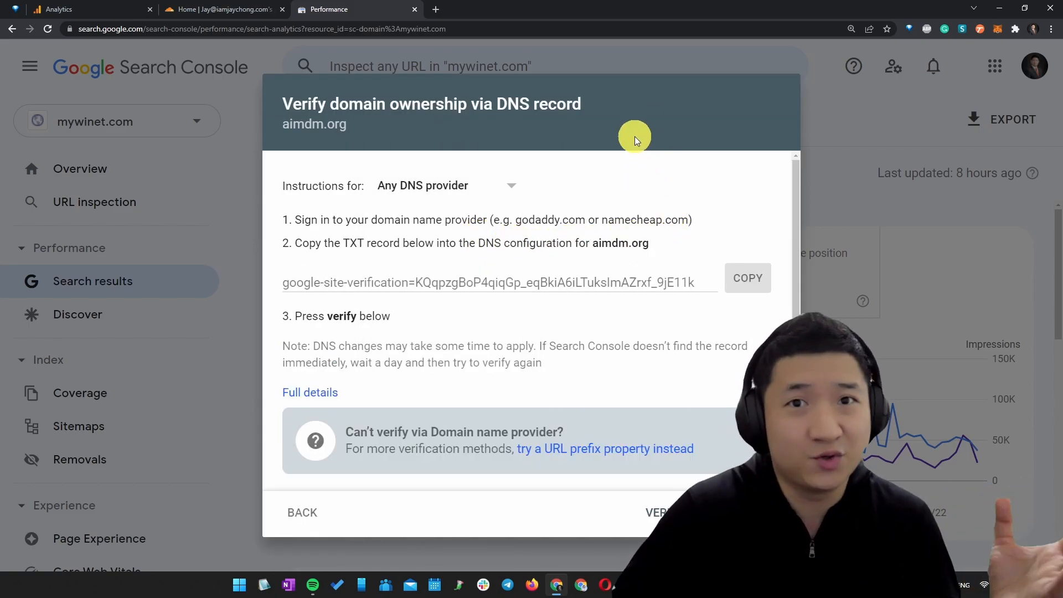
Step: Copy the verification TXT record and open the DNS management for aimdm.org in Cloudflare
left_click(749, 277)
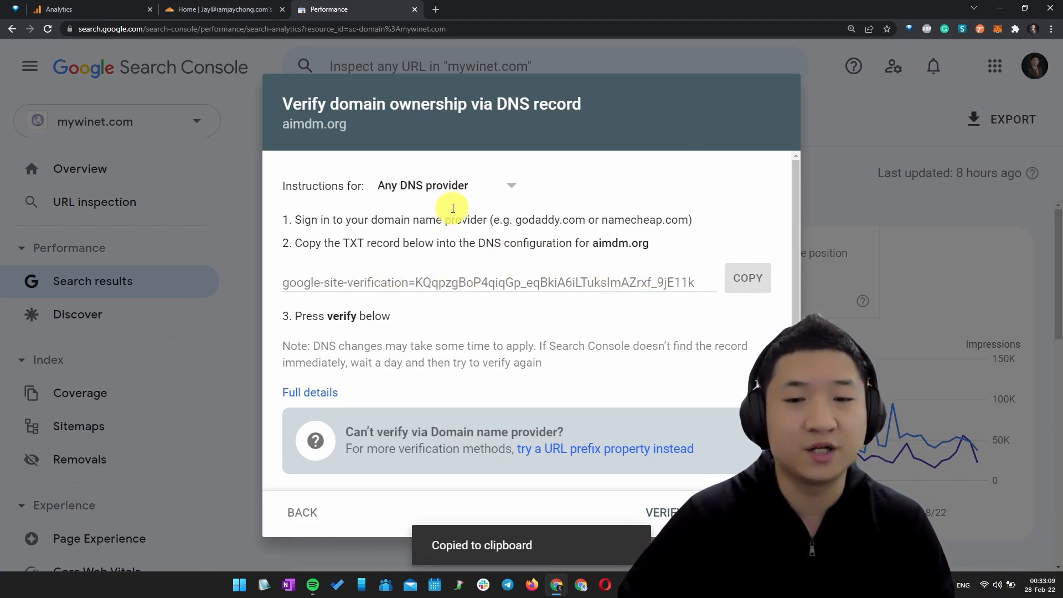
left_click_drag(335, 244, 400, 244)
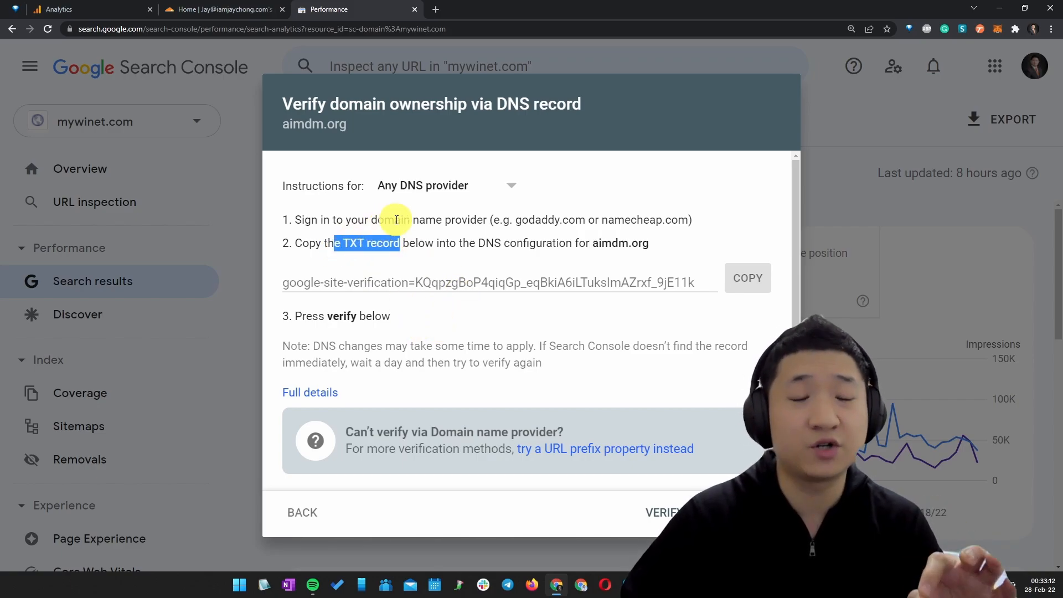
left_click(229, 10)
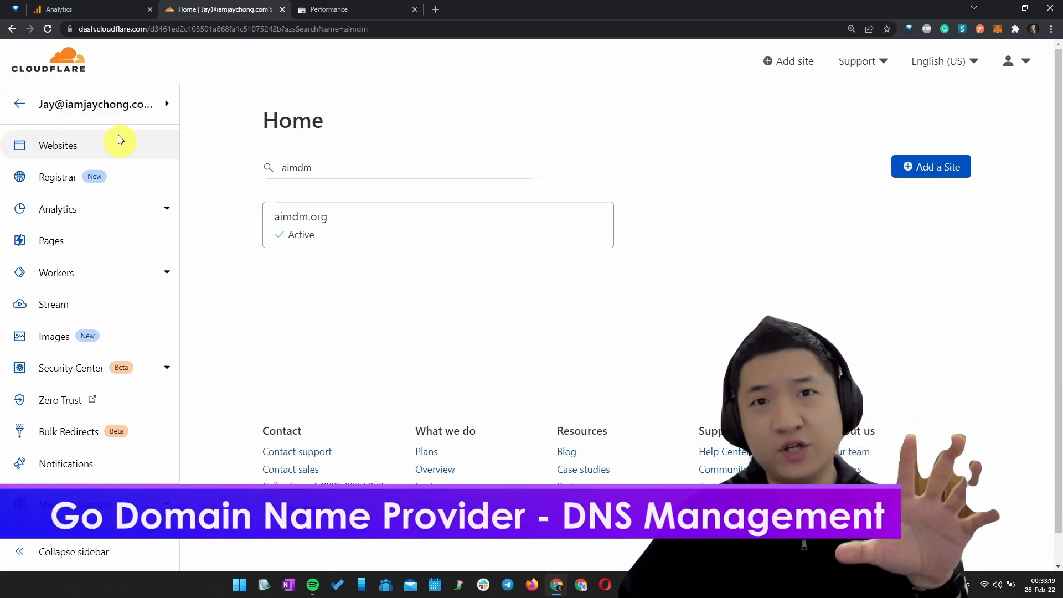
left_click(367, 224)
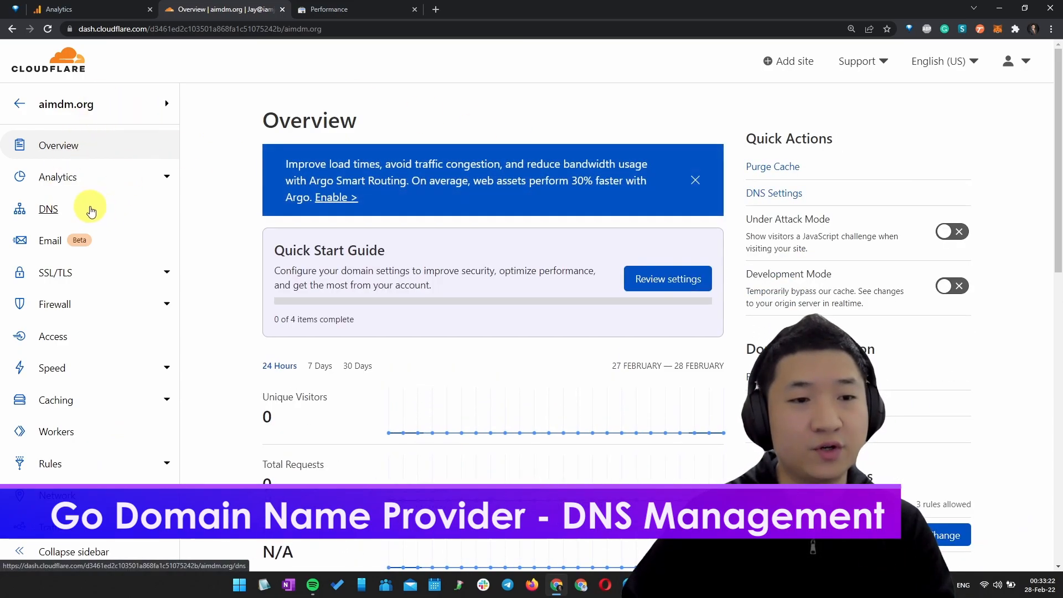
left_click(58, 213)
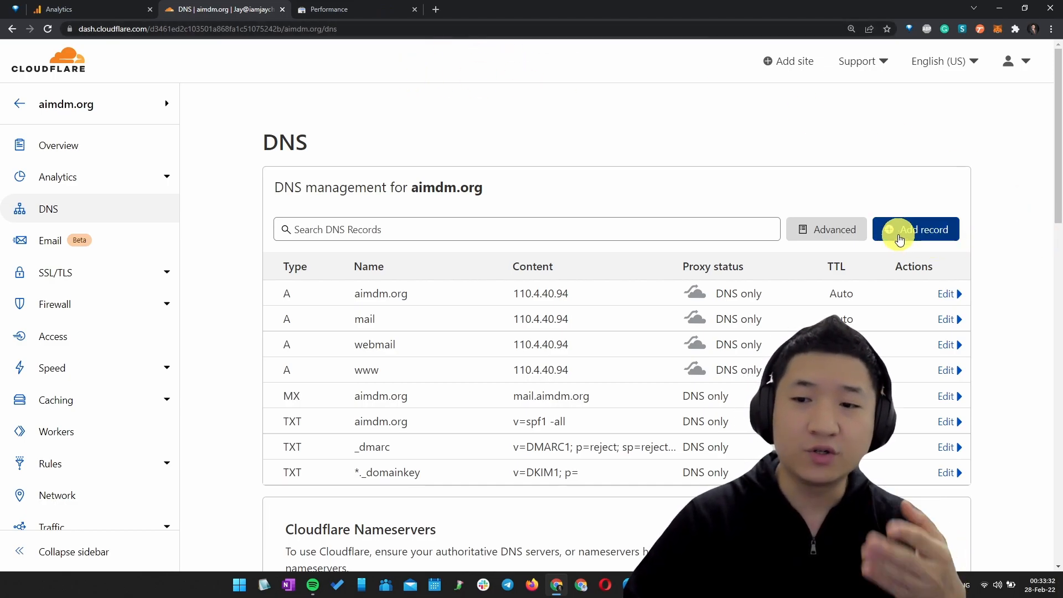
Step: Fill in a new TXT DNS record with the name @ and the copied Google site verification token as content
left_click(931, 245)
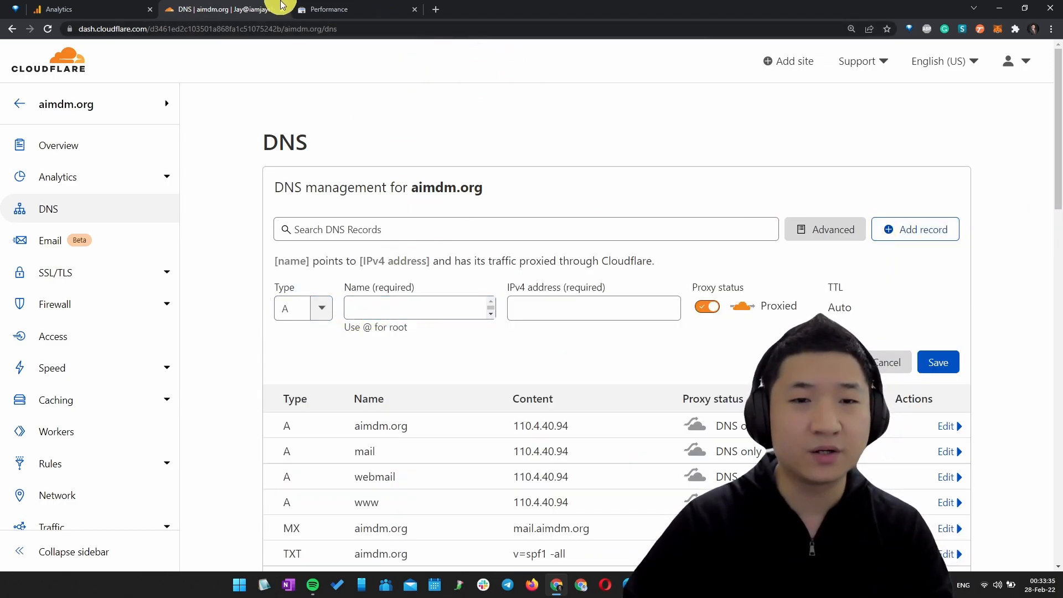
left_click(327, 313)
scroll(304, 383, "down", 6)
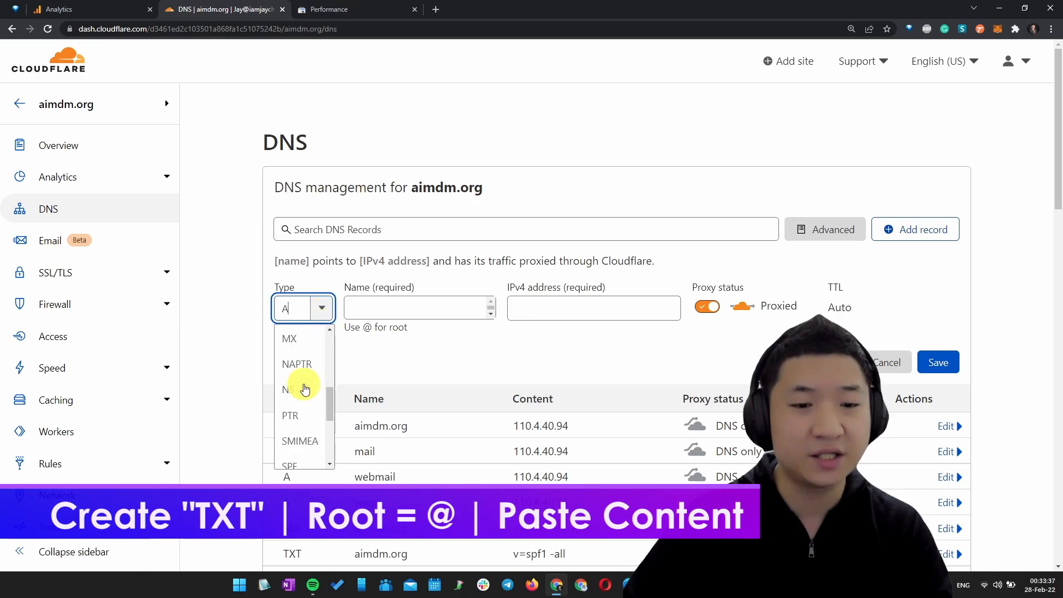
left_click(311, 438)
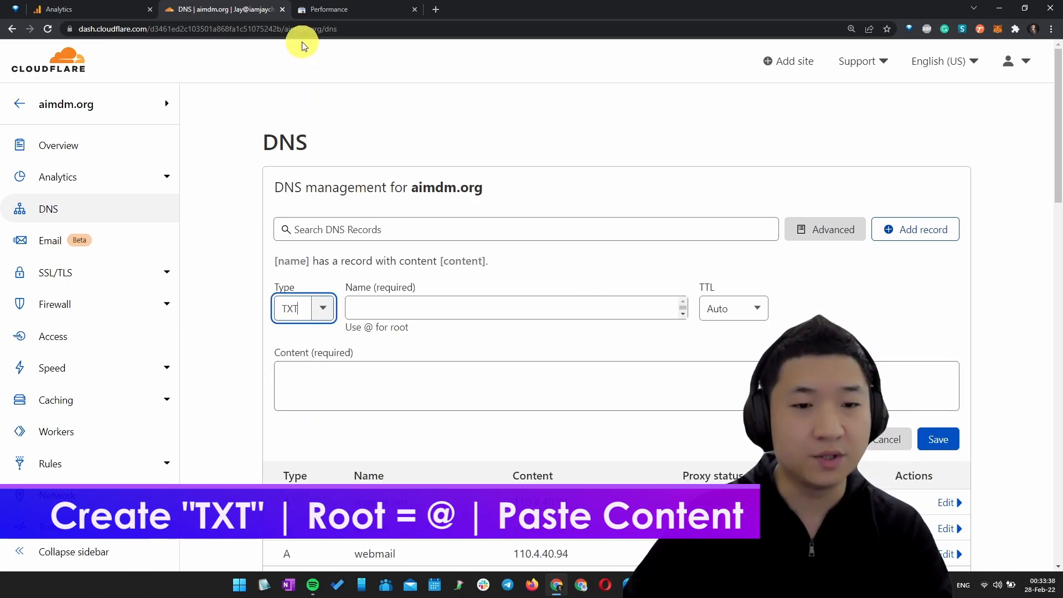
left_click(439, 303)
type("@")
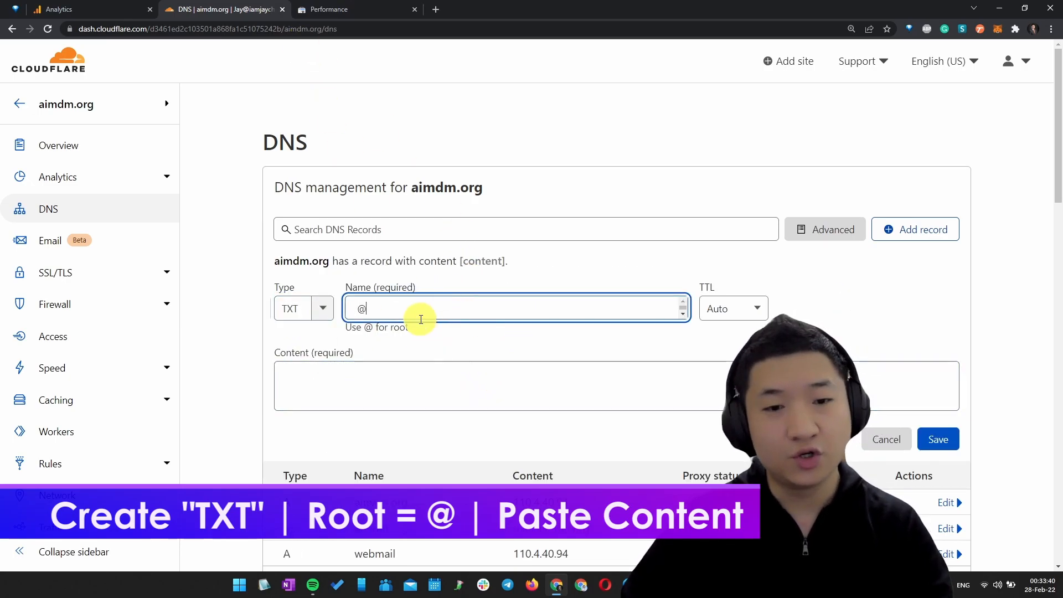
left_click_drag(393, 332, 426, 343)
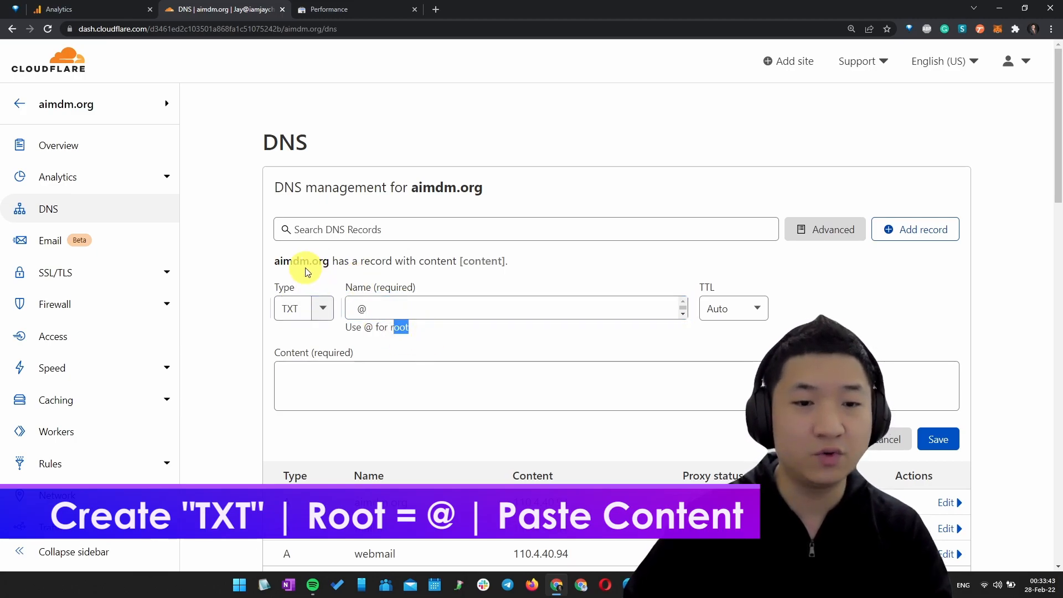
left_click(367, 375)
key("ctrl+v")
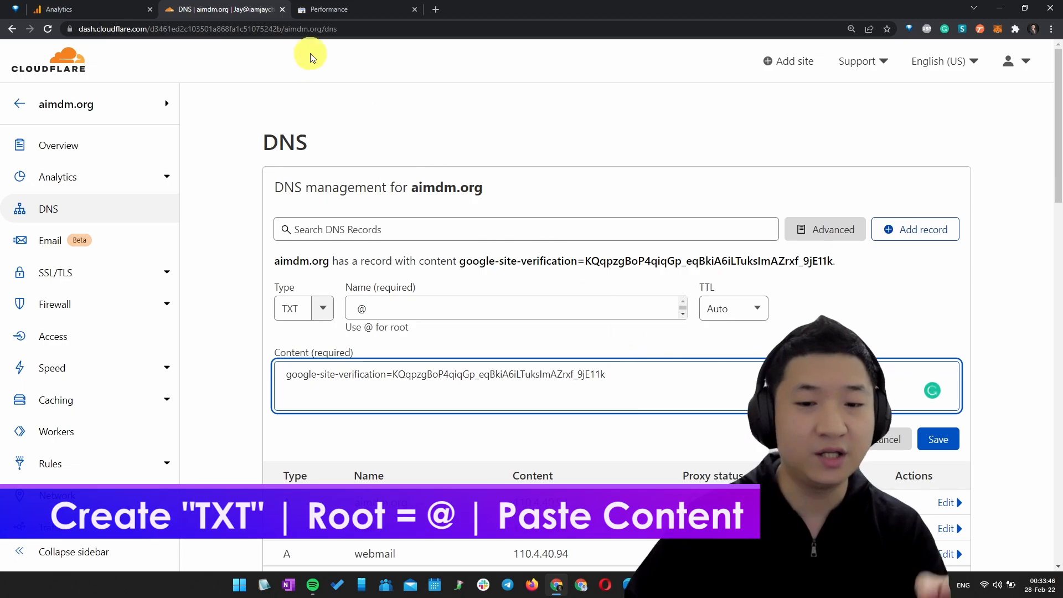
Step: Recheck the TXT record instructions in Search Console and copy the verification record again
left_click(363, 10)
left_click_drag(693, 283, 256, 268)
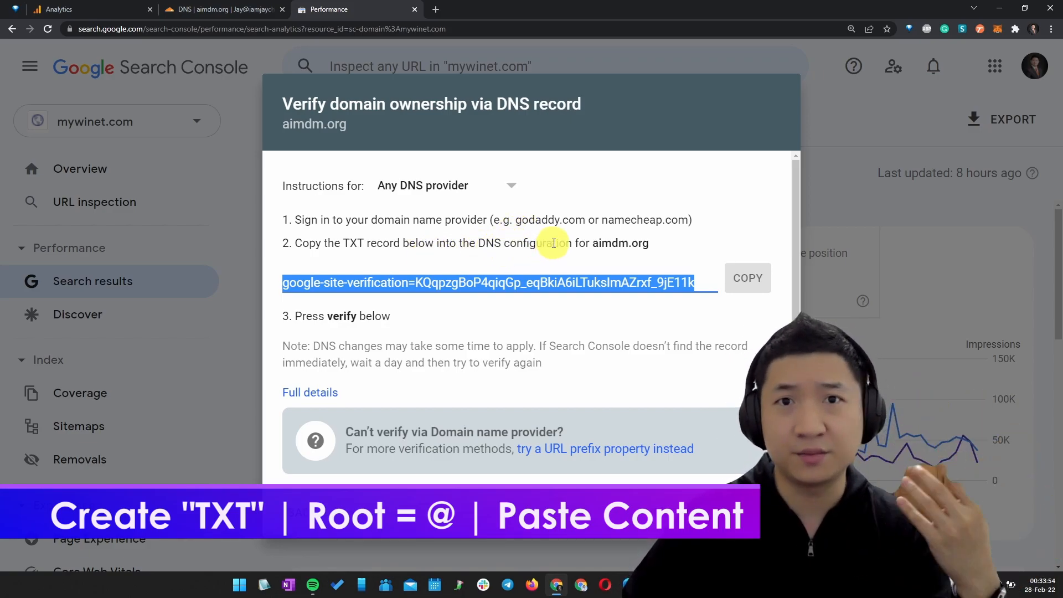
left_click(645, 247)
left_click_drag(342, 245, 417, 244)
left_click(748, 280)
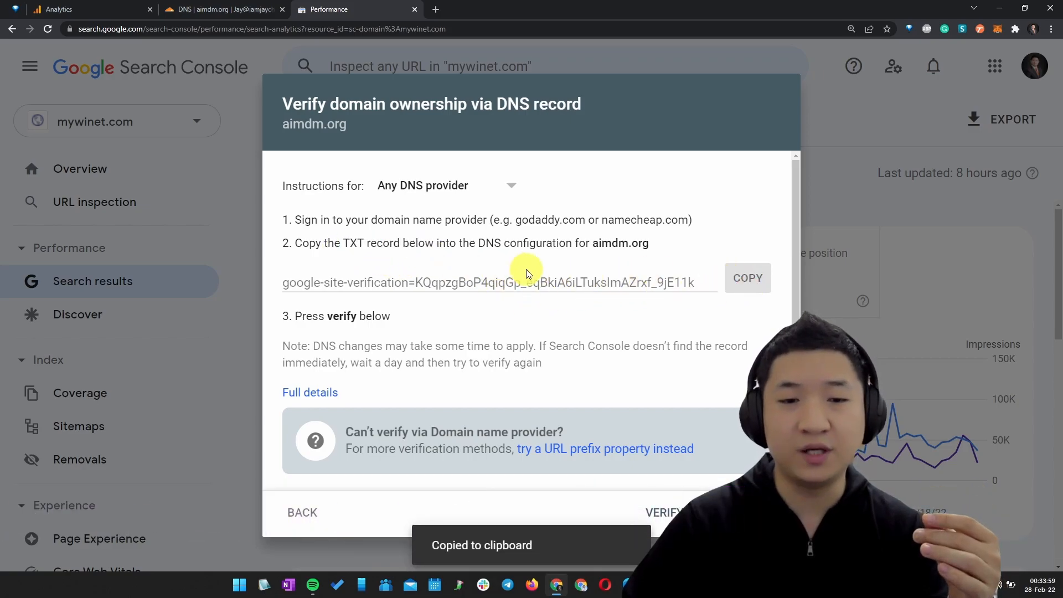
Step: Save the new TXT record in Cloudflare and verify ownership of aimdm.org in Search Console
left_click(213, 10)
left_click(927, 440)
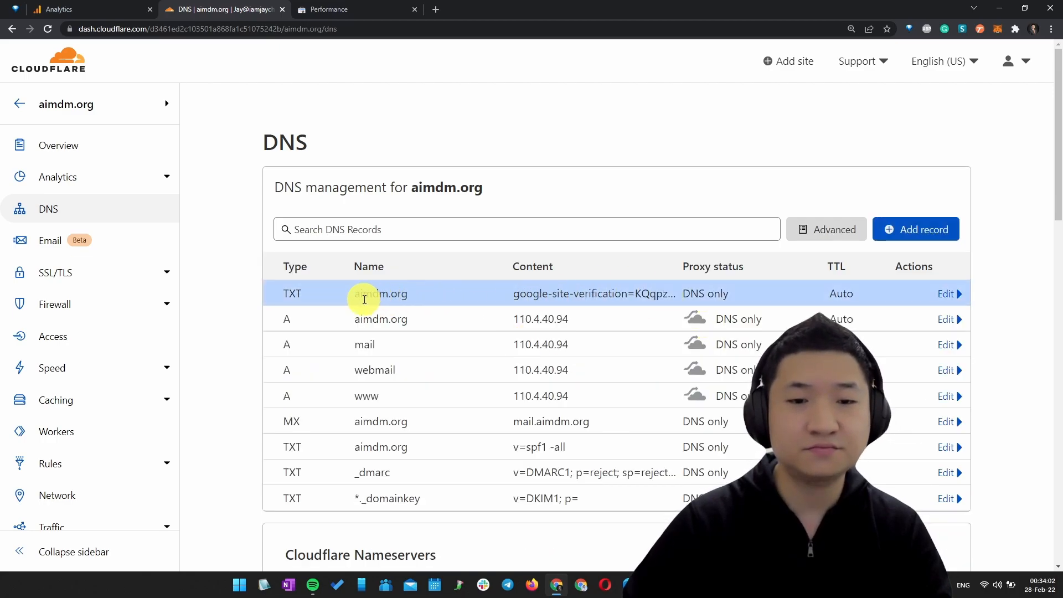
left_click(349, 10)
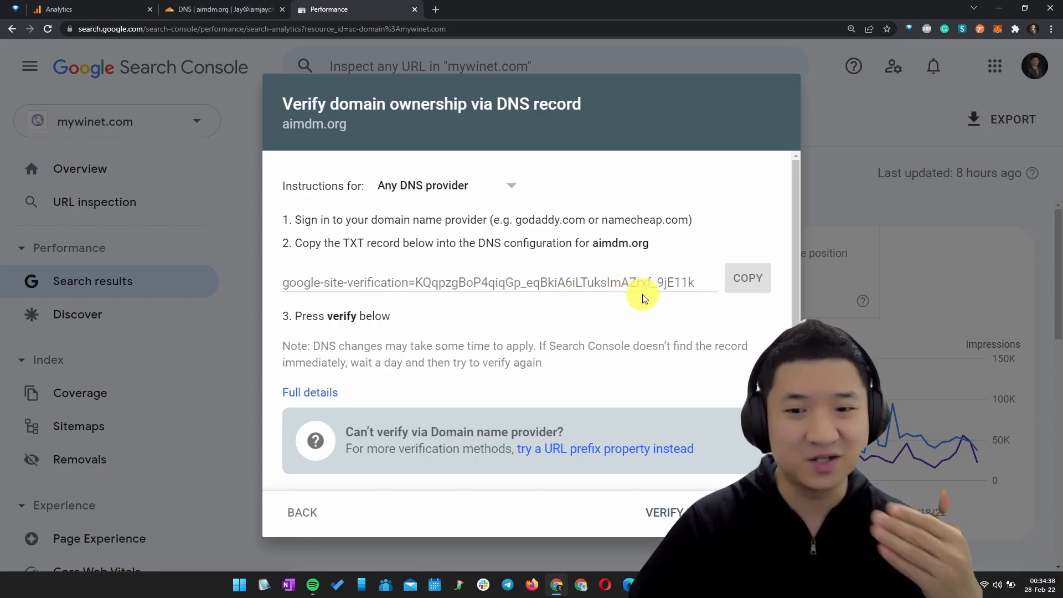
left_click(667, 512)
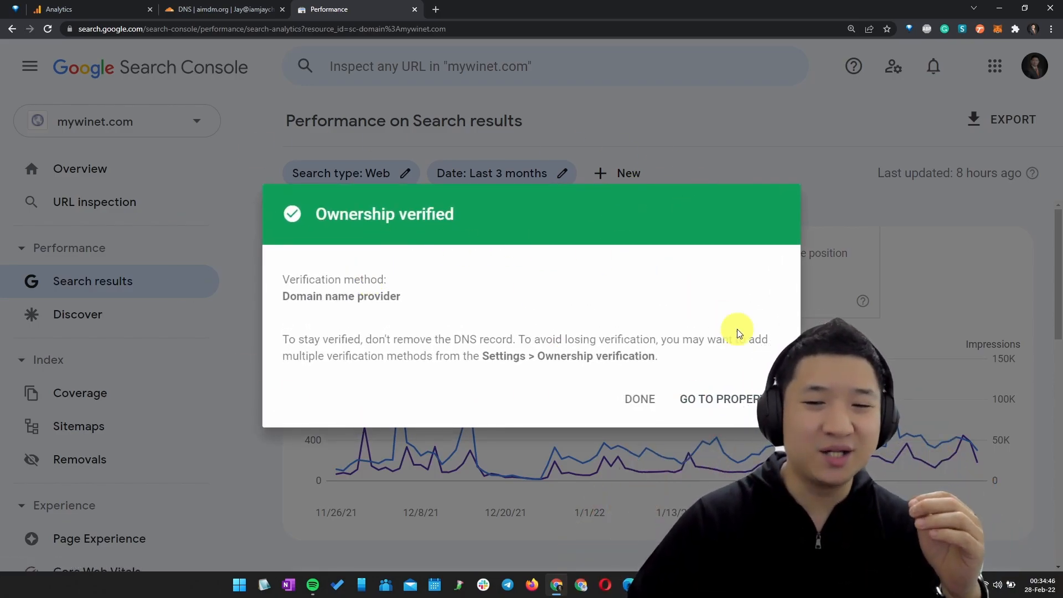
Step: Open the newly verified aimdm.org property in Search Console and look over its available sections
left_click(737, 402)
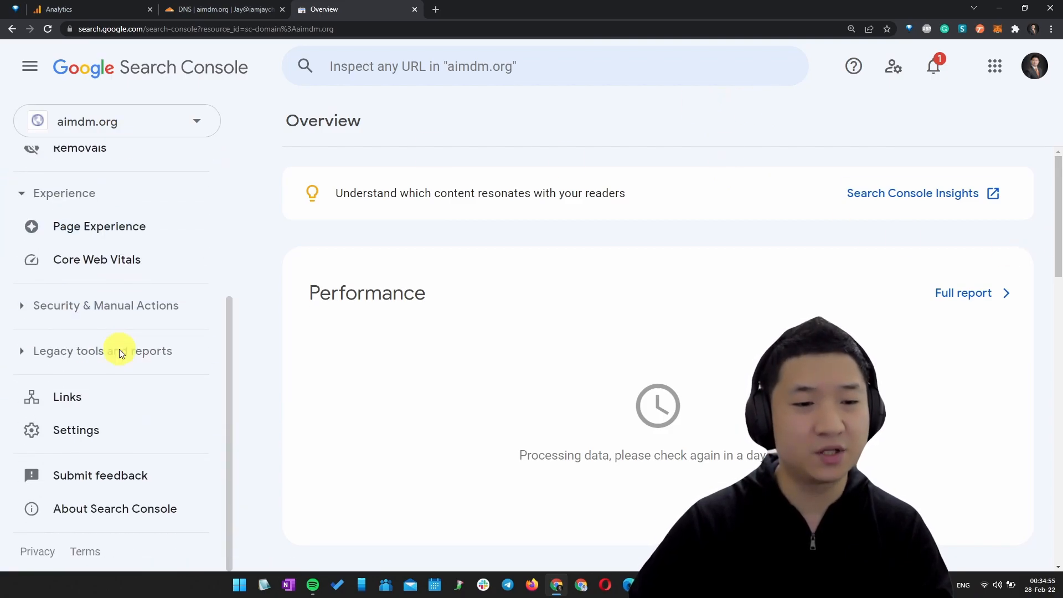
scroll(143, 347, "up", 4)
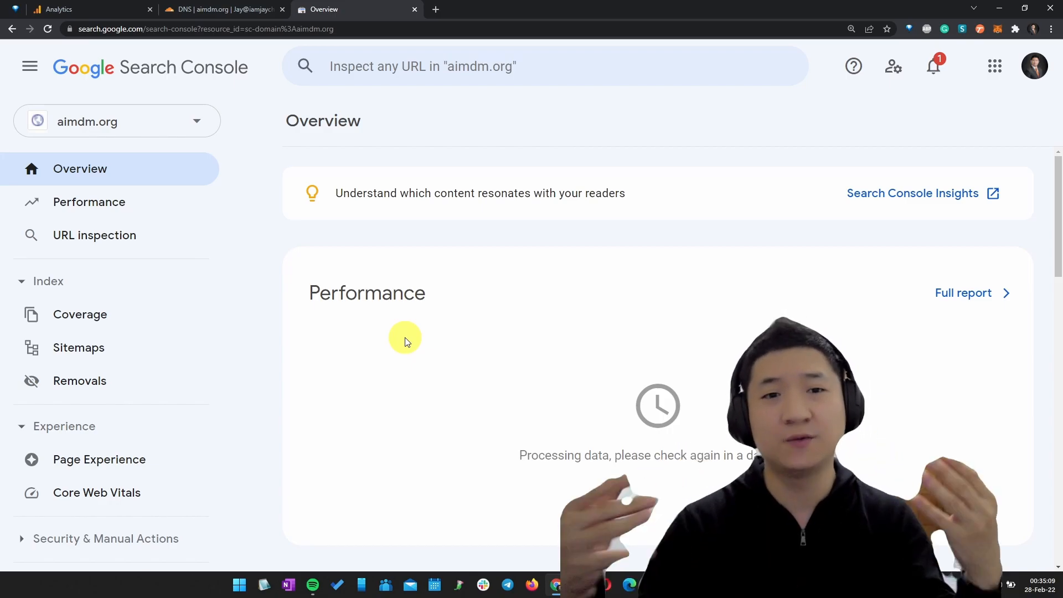
Step: Search the web for "google analytics" in a new browser tab and open the Google Analytics site
left_click(94, 9)
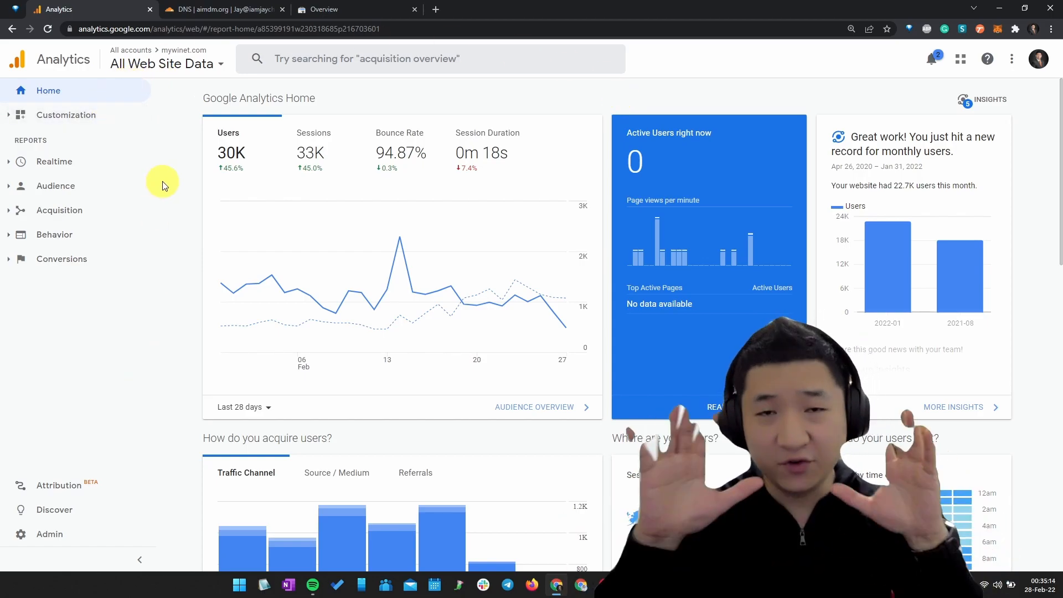
key("ctrl+t")
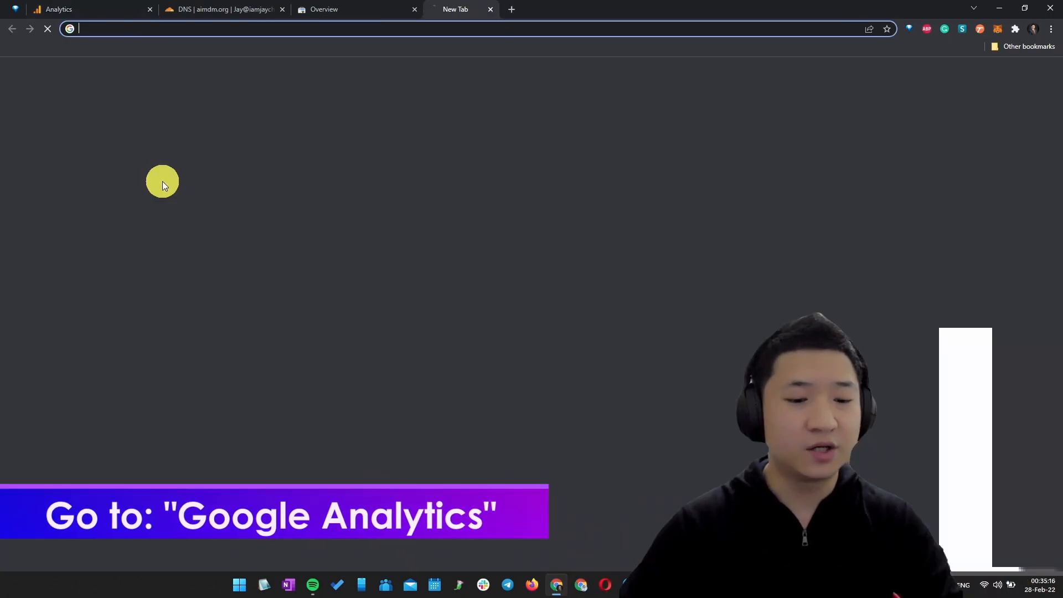
type("google analytics")
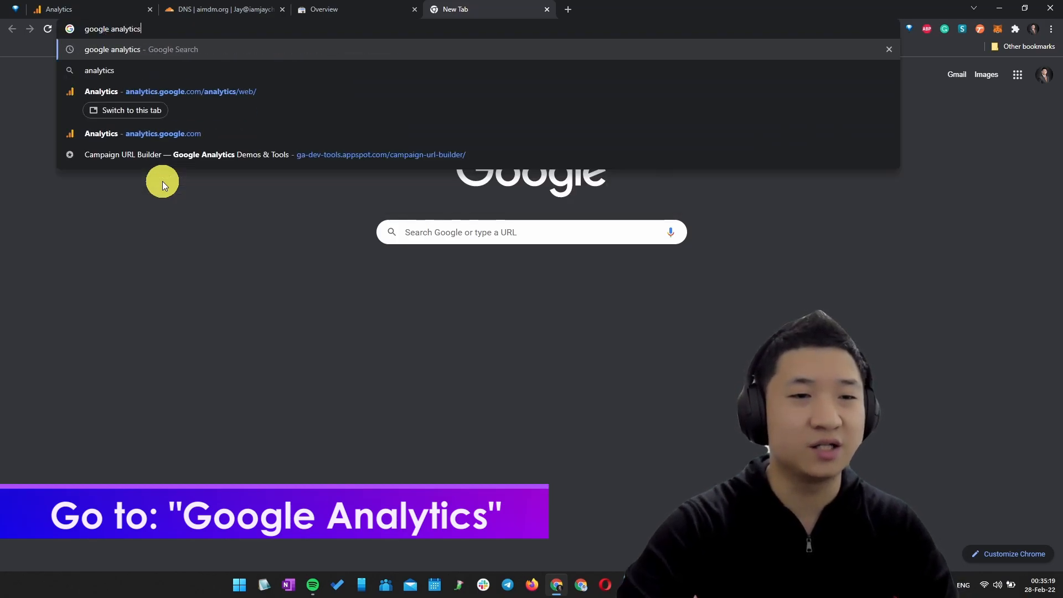
key("Return")
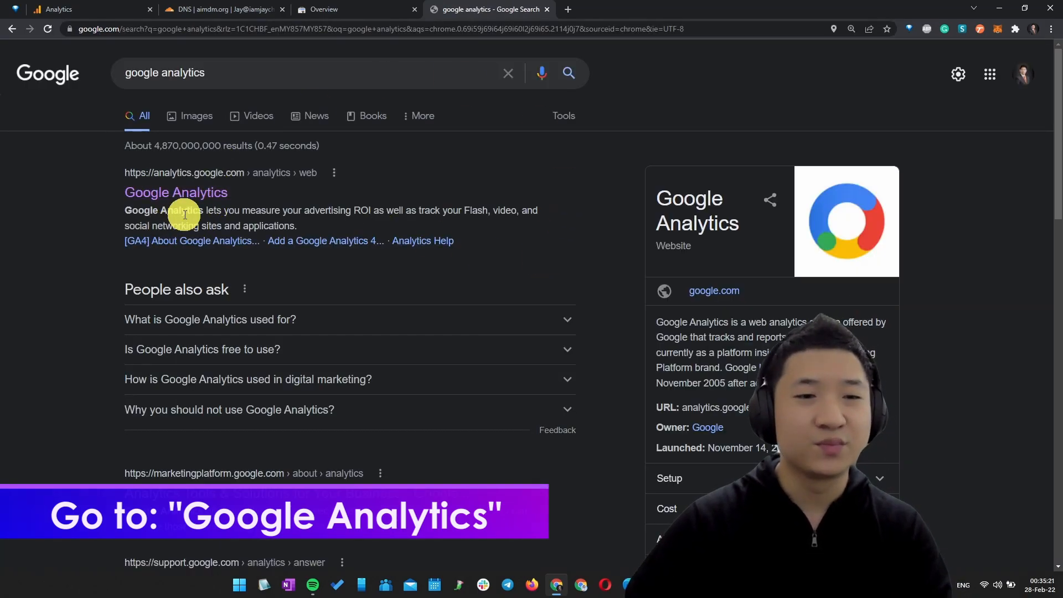
left_click(197, 205)
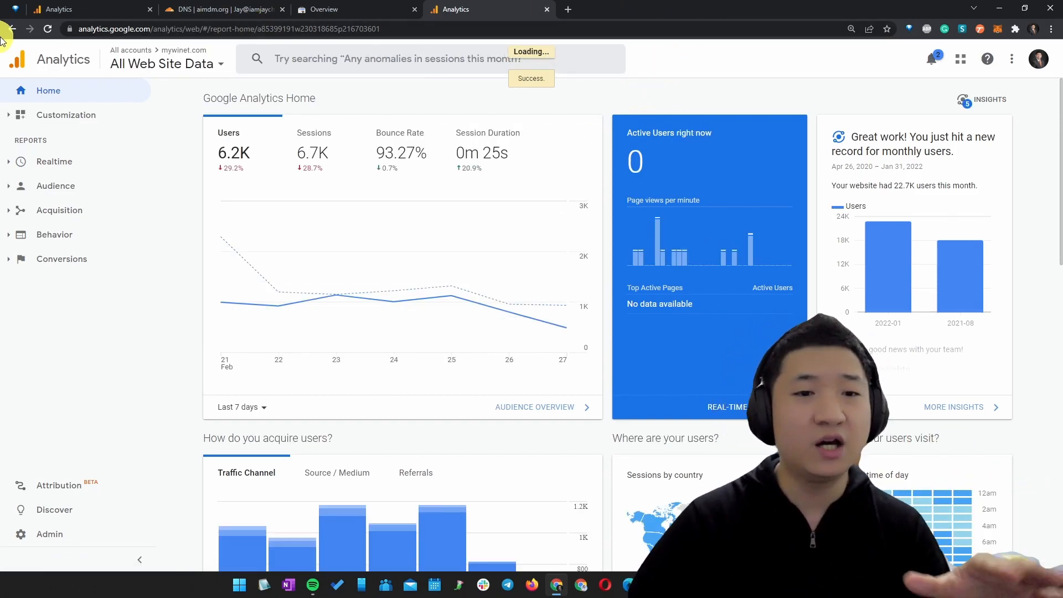
Step: Return to the first Google Analytics tab and open its Admin page
left_click(111, 8)
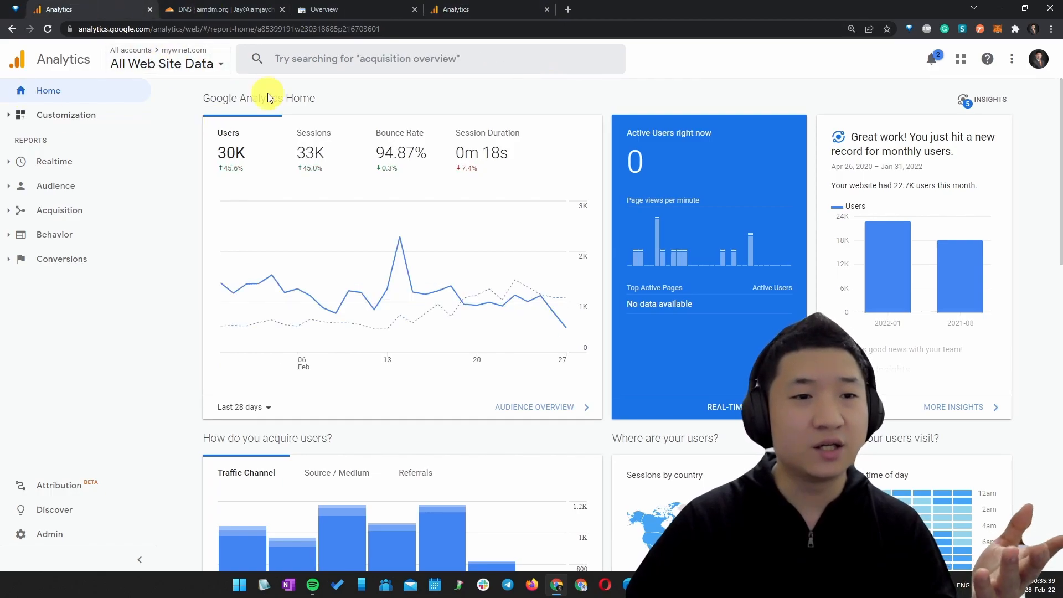
left_click(50, 536)
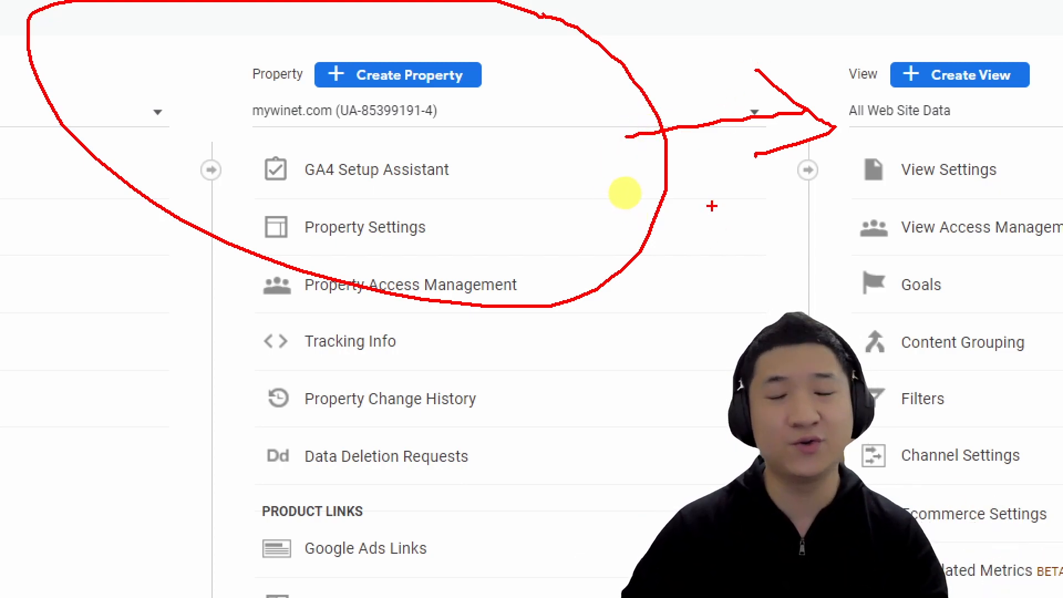
key("Escape")
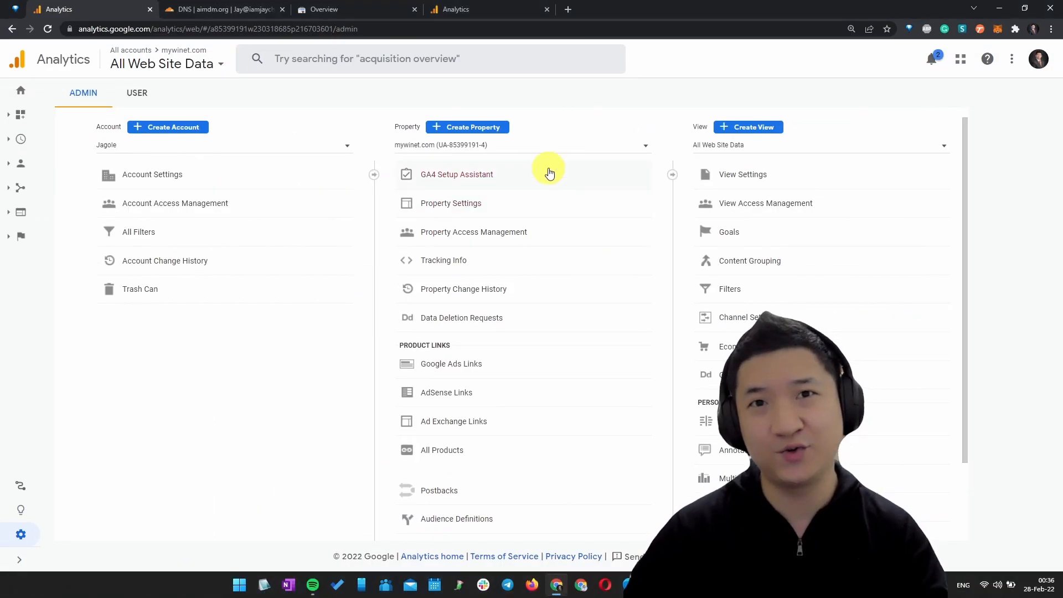
Step: Start creating a new Analytics account and name it AIMDM
left_click(171, 128)
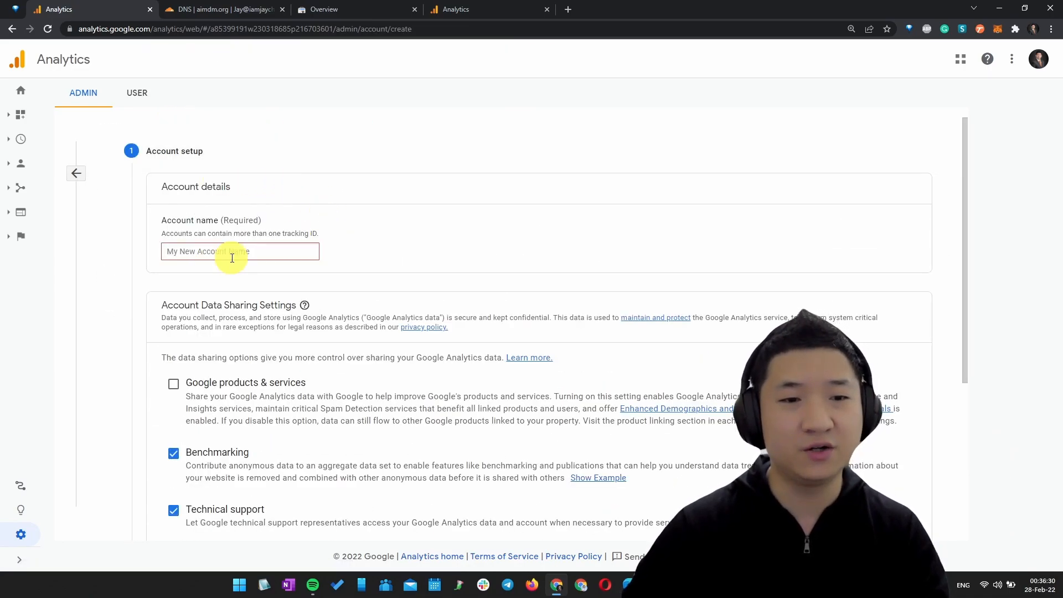
key("Caps_Lock")
type("AIMDM")
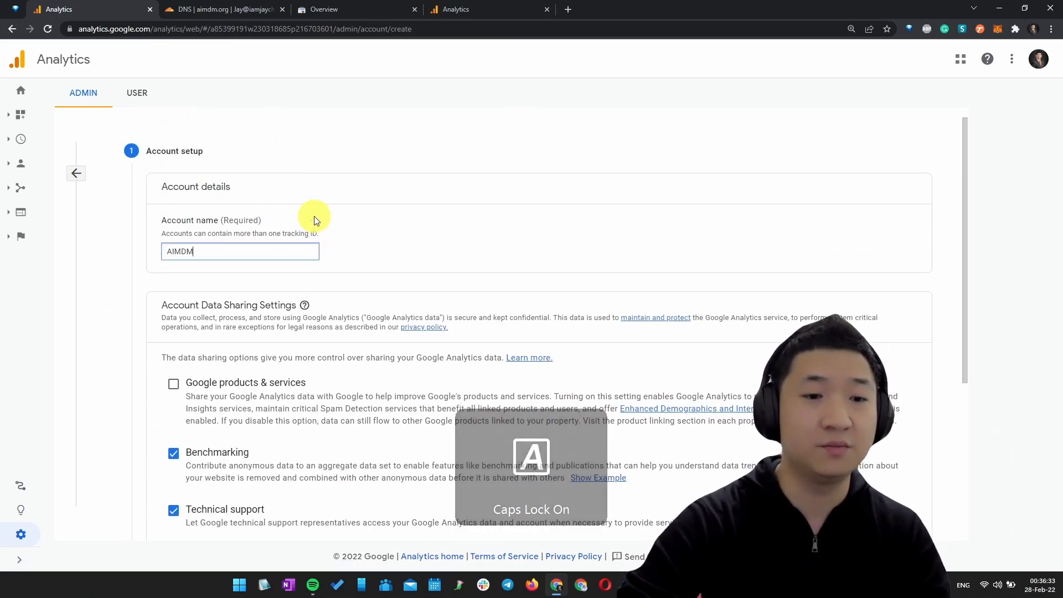
key("Caps_Lock")
Step: Enable sharing with Google products & services in the account data sharing settings and continue to the property setup
scroll(505, 299, "down", 1)
scroll(290, 211, "down", 2)
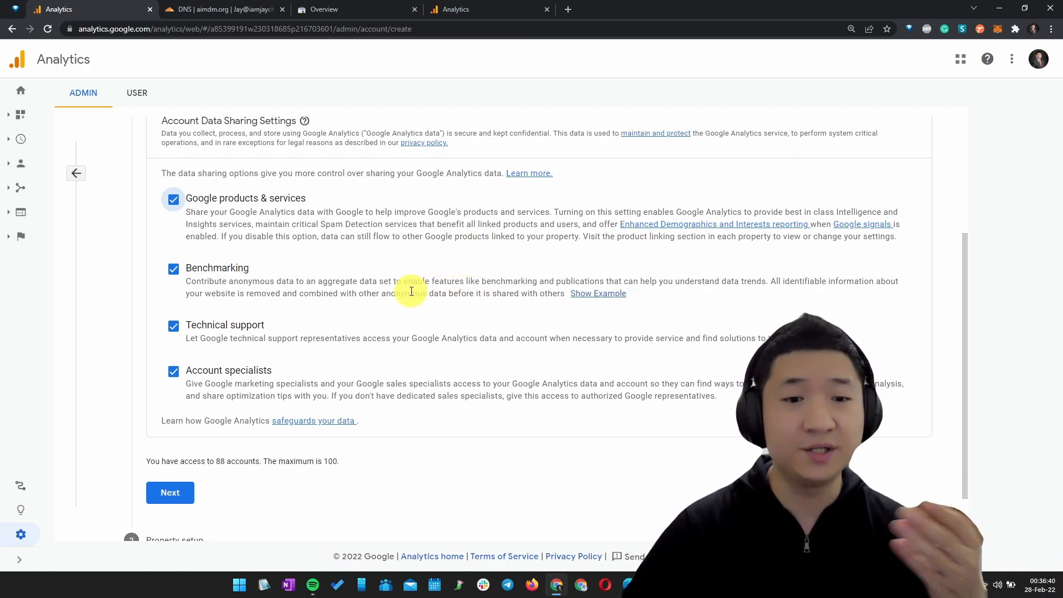
scroll(409, 304, "down", 1)
left_click_drag(166, 397, 381, 407)
left_click(416, 410)
left_click(182, 439)
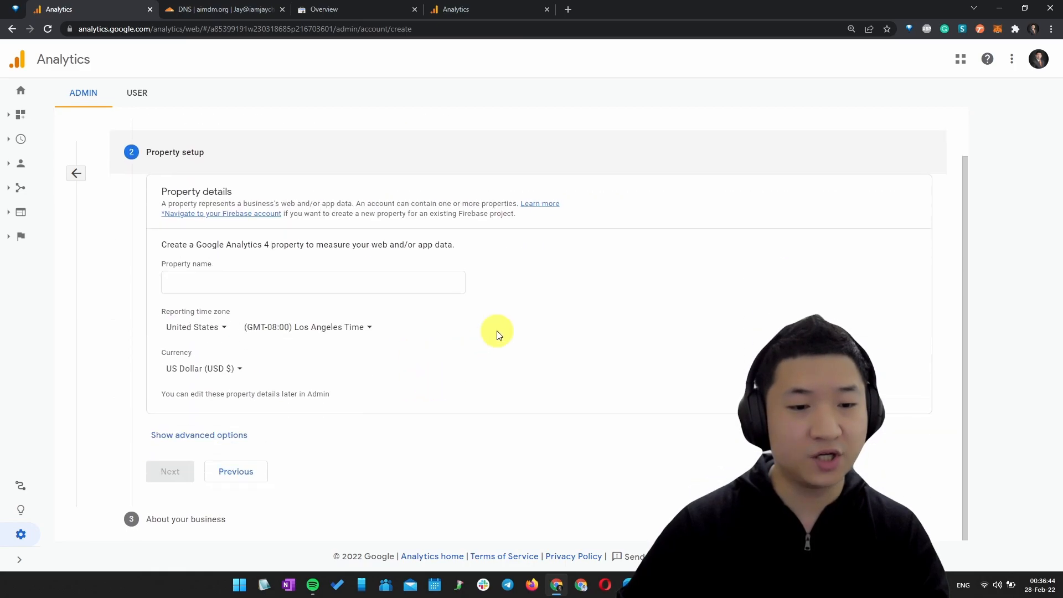
Step: Name the new Google Analytics 4 property AIMDM.org
left_click(314, 281)
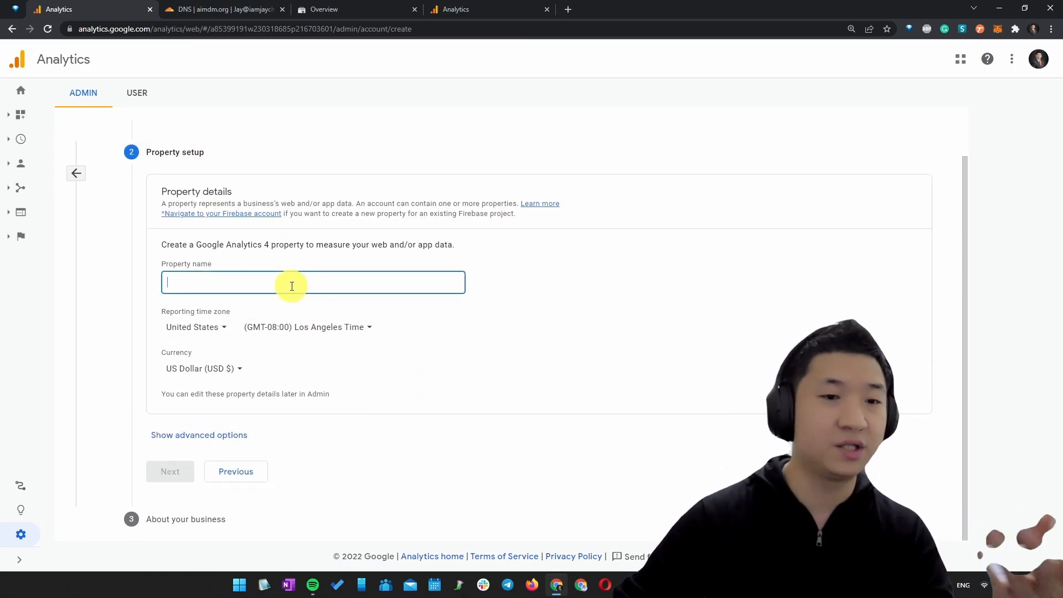
key("Caps_Lock")
type("A")
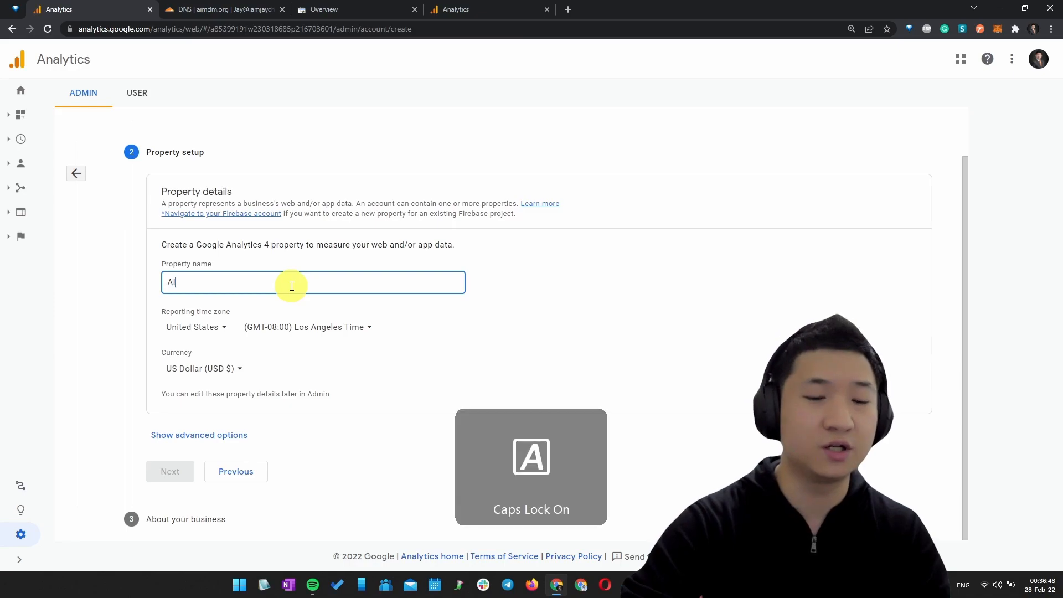
type("IMDM.org")
Step: Set the property's reporting time zone country to Malaysia
left_click(197, 327)
left_click(267, 82)
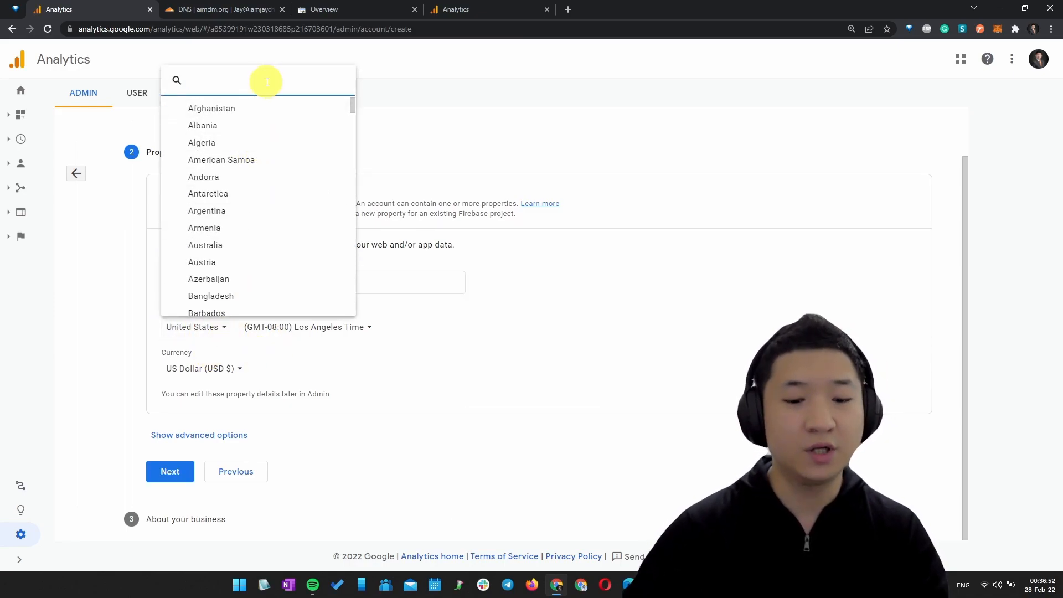
type("malaysia")
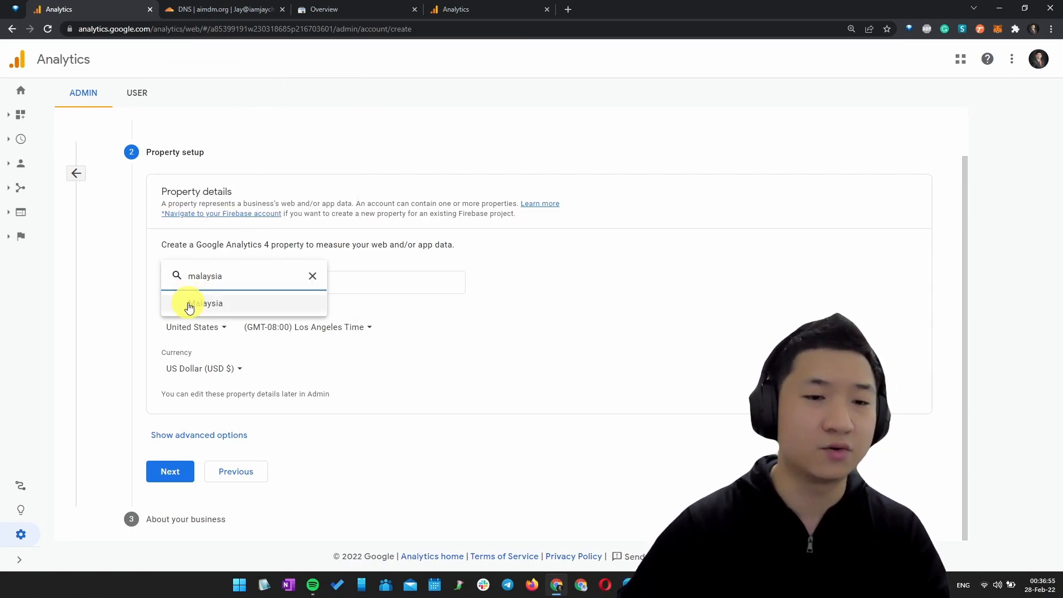
left_click(191, 306)
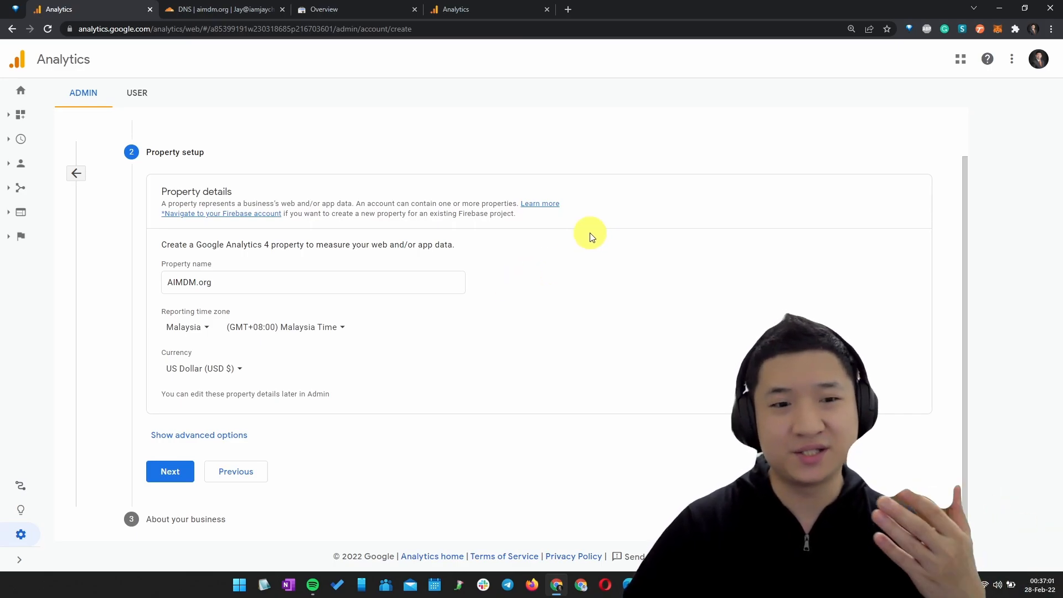
Step: Set the property's currency to Malaysian Ringgit (MYR)
left_click(240, 366)
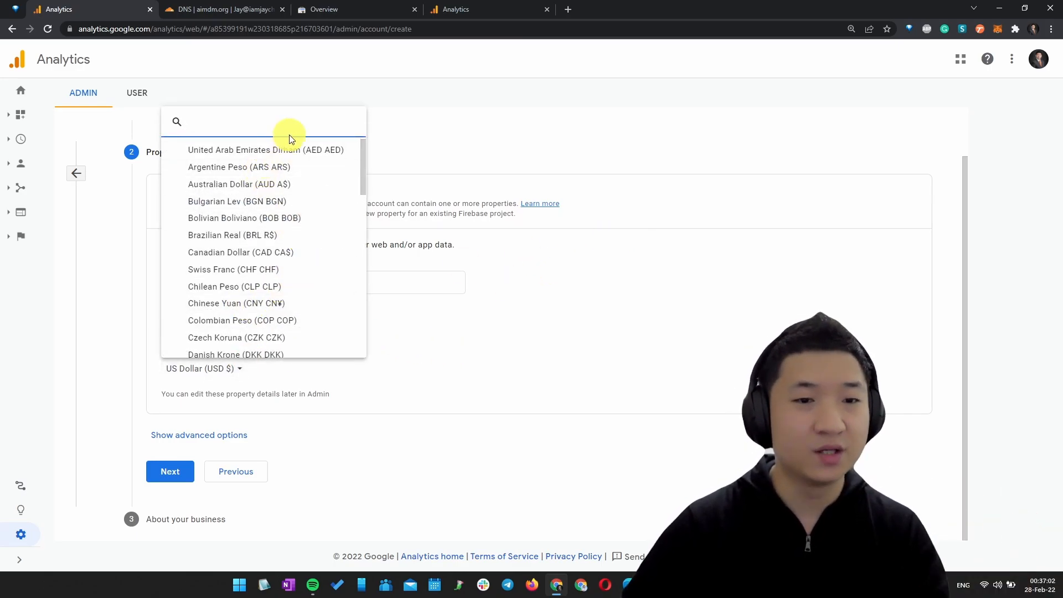
type("rig")
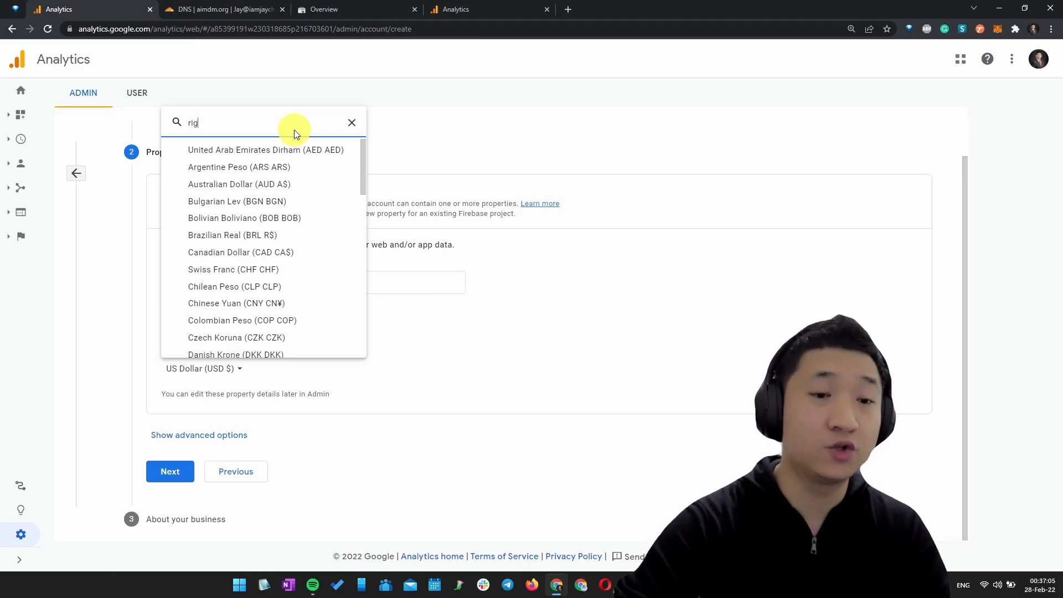
key("BackSpace")
type("n")
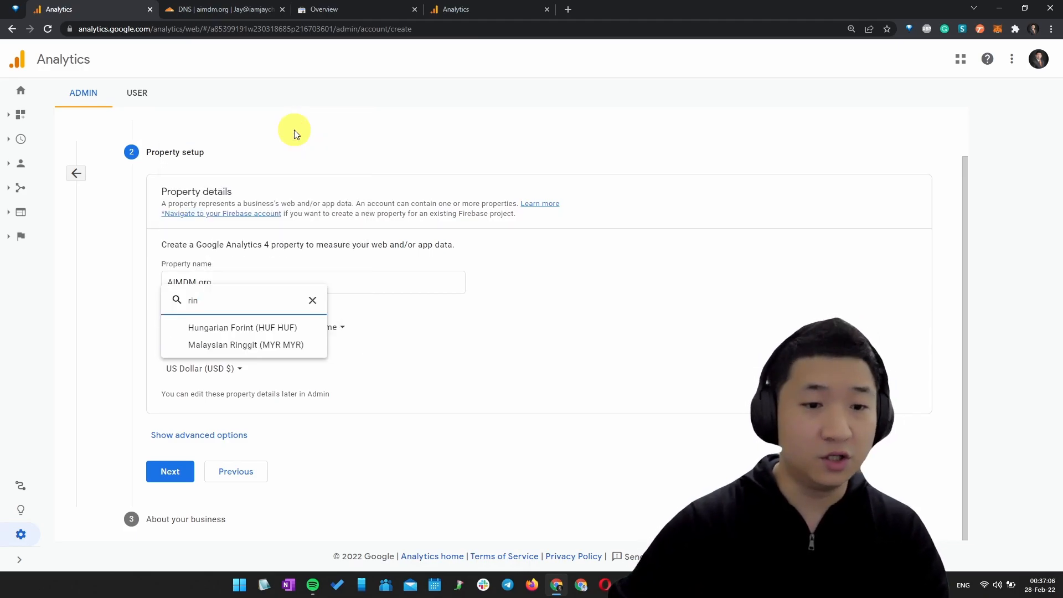
left_click(272, 346)
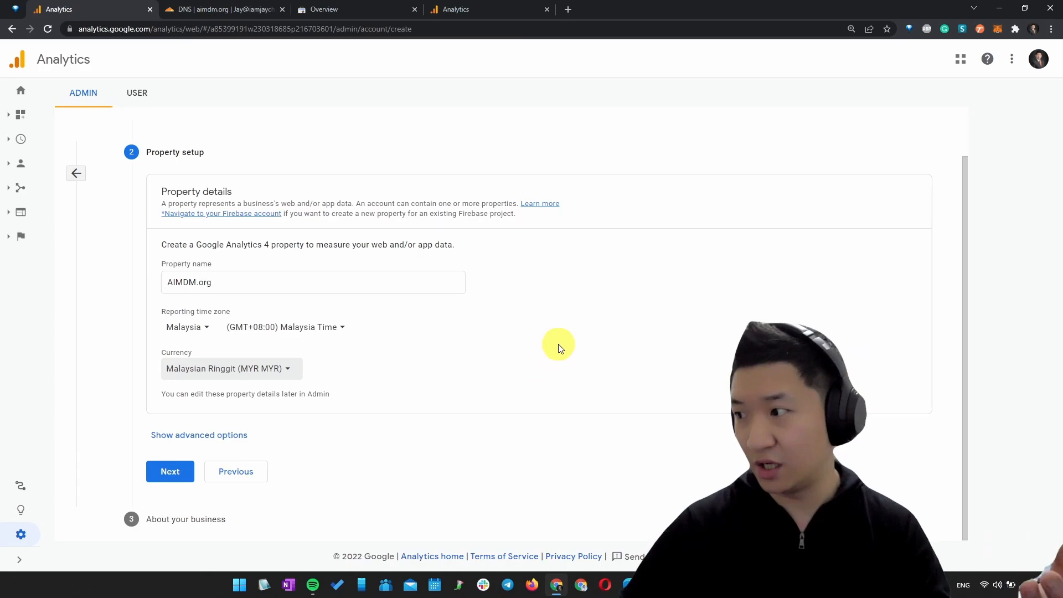
left_click(528, 321)
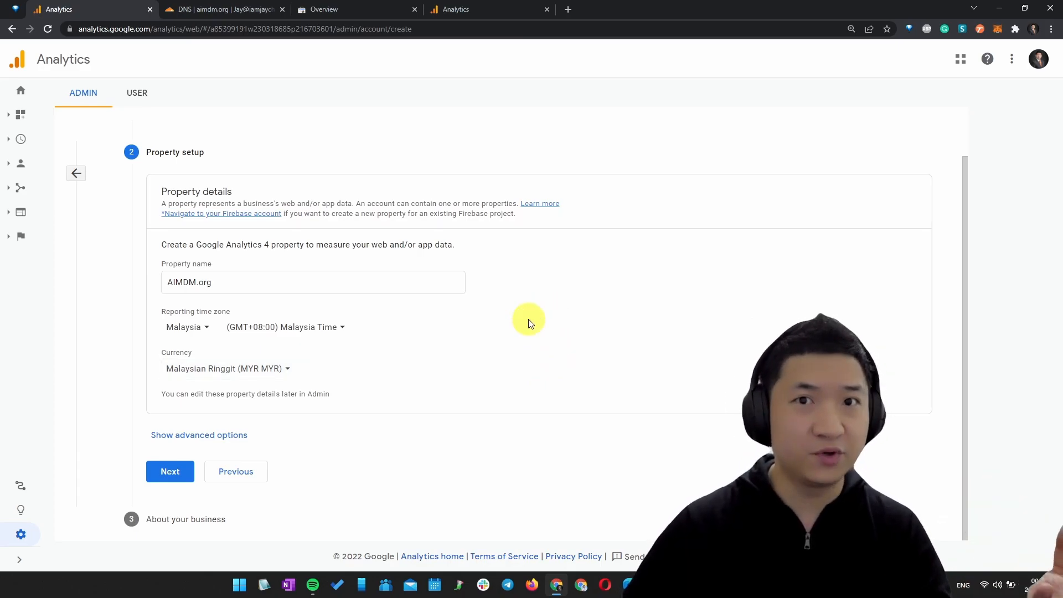
Step: Show the advanced options, review the Universal Analytics description and turn on creating a Universal Analytics property
left_click(204, 437)
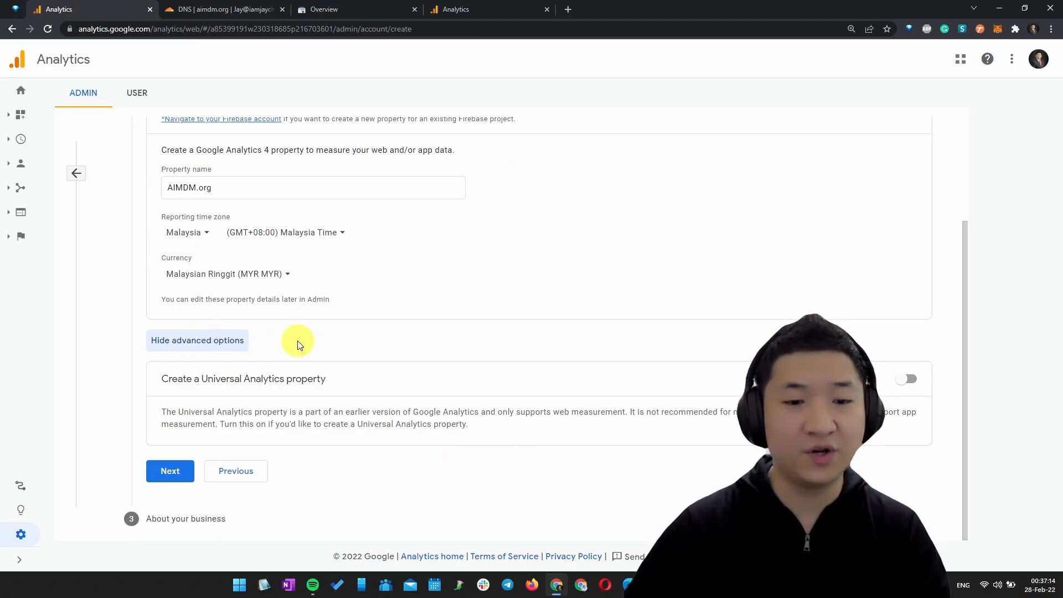
key("ctrl+plus")
key("ctrl+plus")
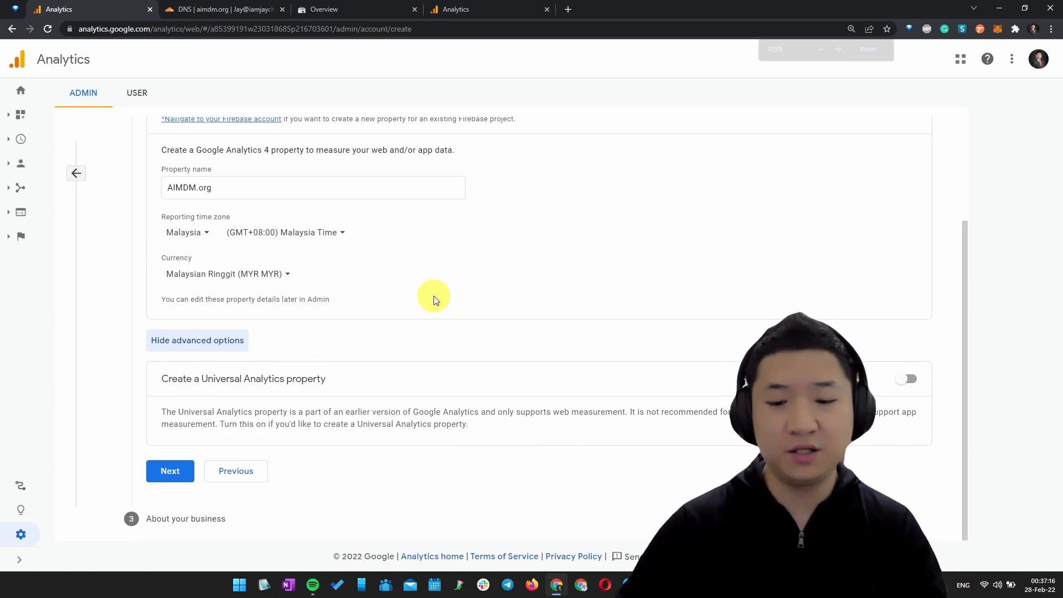
scroll(531, 282, "down", 1)
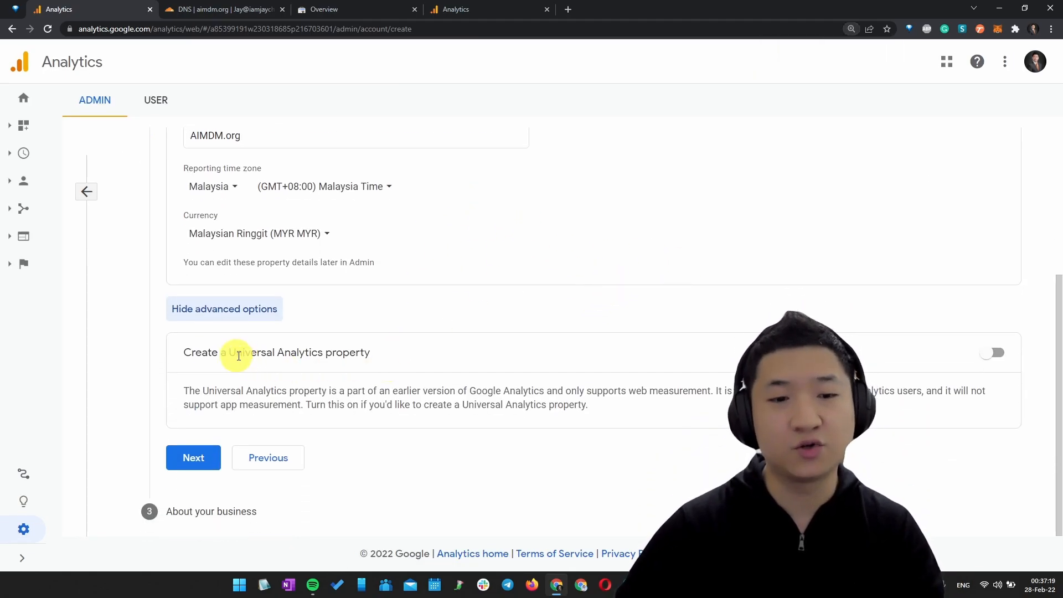
left_click_drag(237, 354, 389, 348)
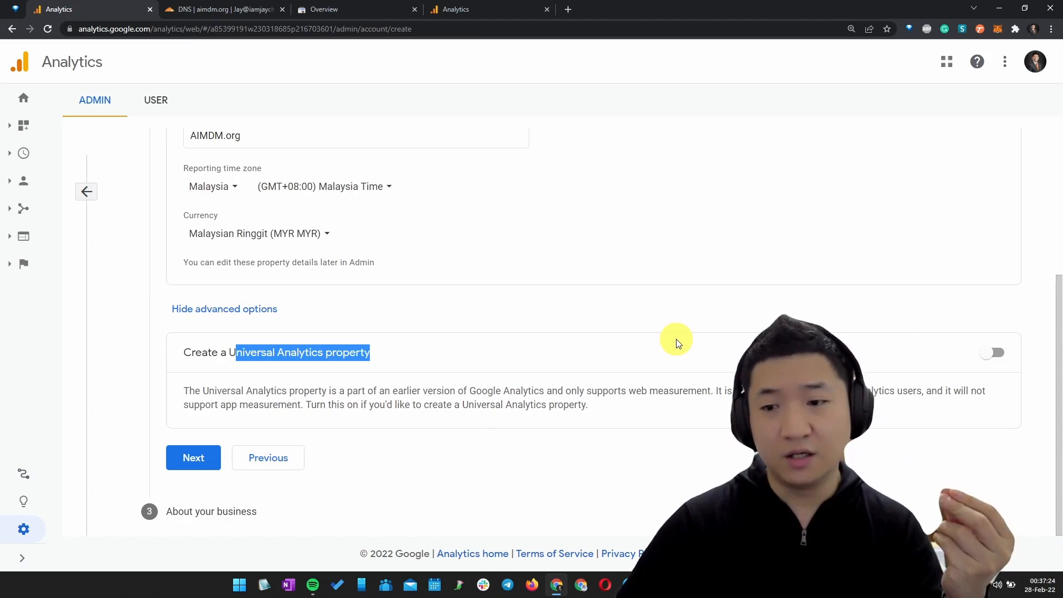
left_click_drag(392, 391, 628, 404)
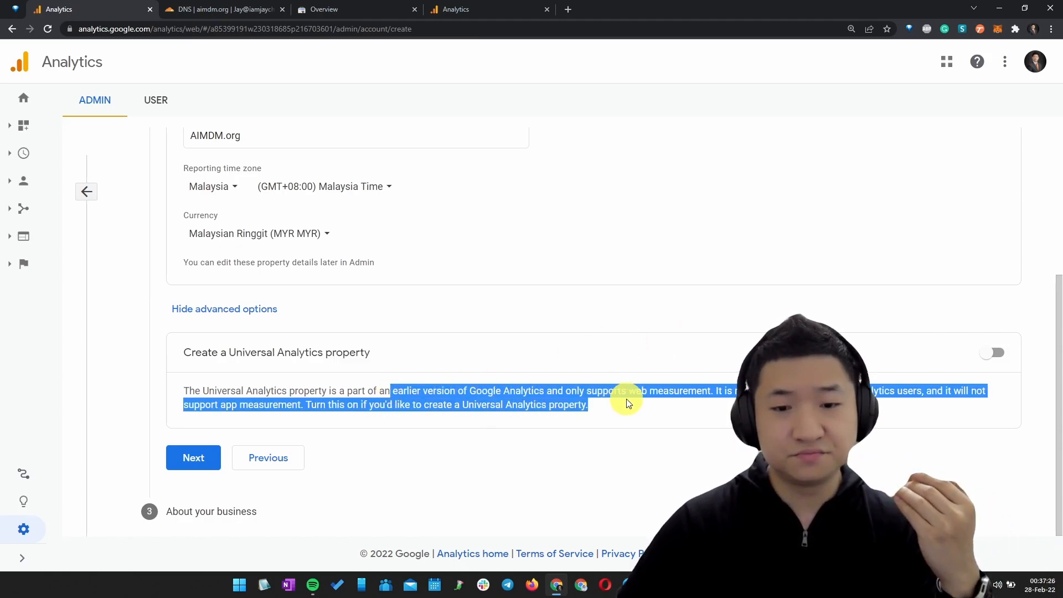
left_click(615, 414)
left_click(998, 354)
scroll(657, 335, "down", 2)
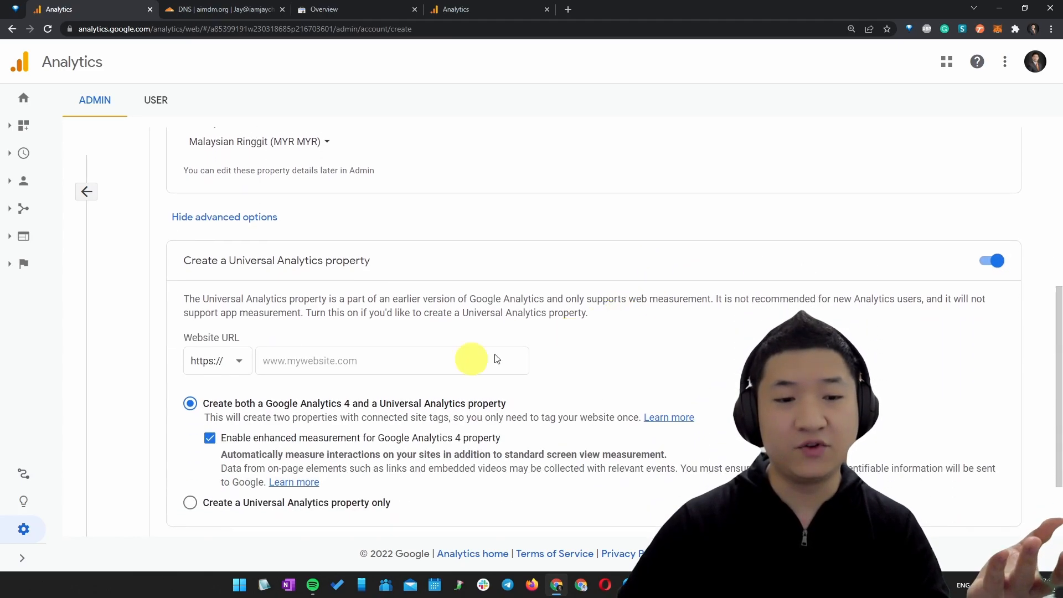
Step: Enter aimdm.org as the https website URL, keep creating both property types, and continue to the business information
left_click(349, 361)
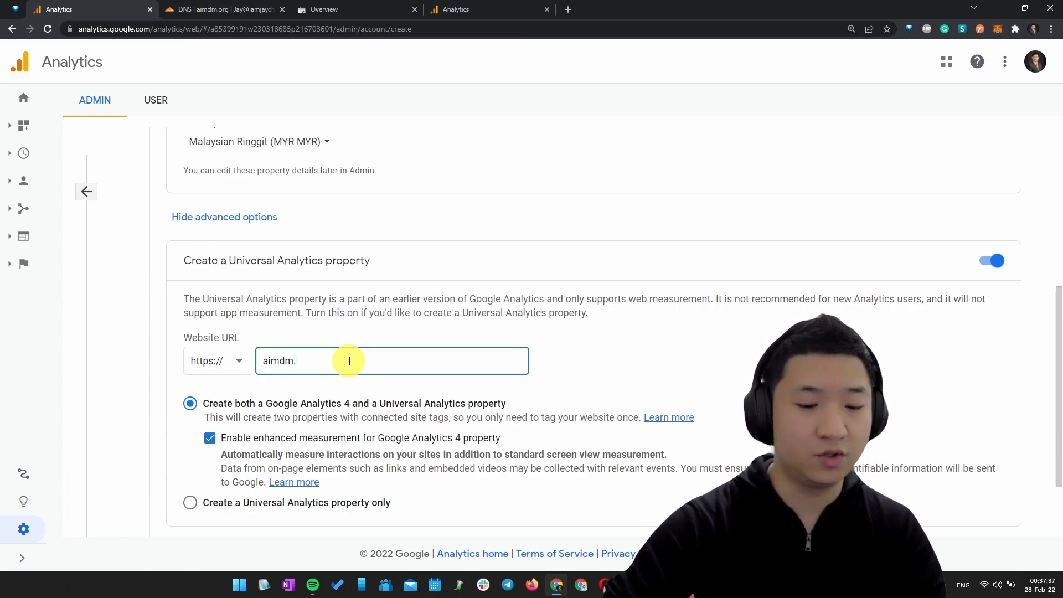
scroll(665, 293, "down", 2)
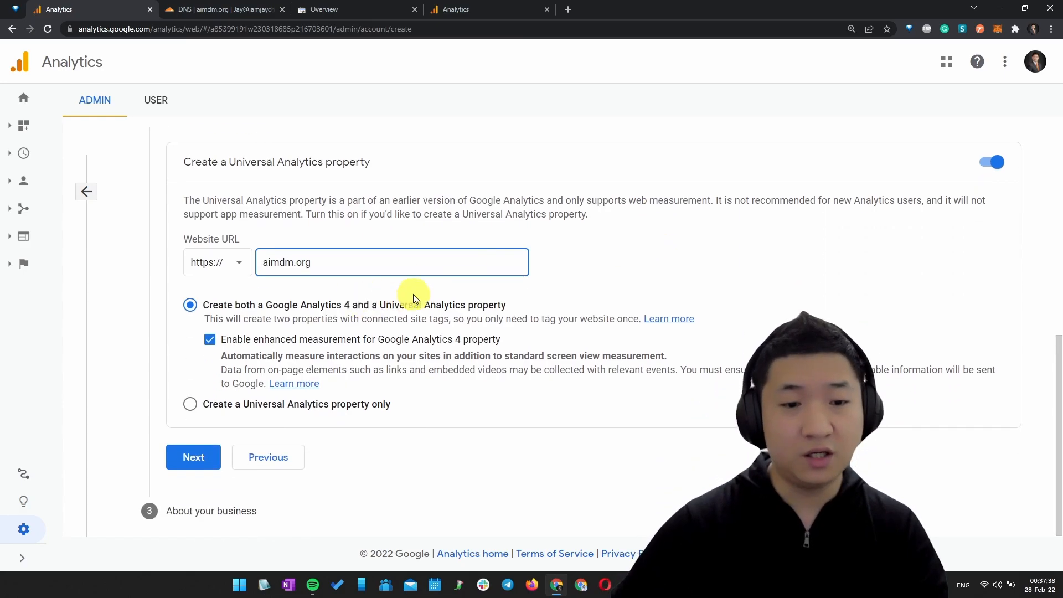
left_click(287, 304)
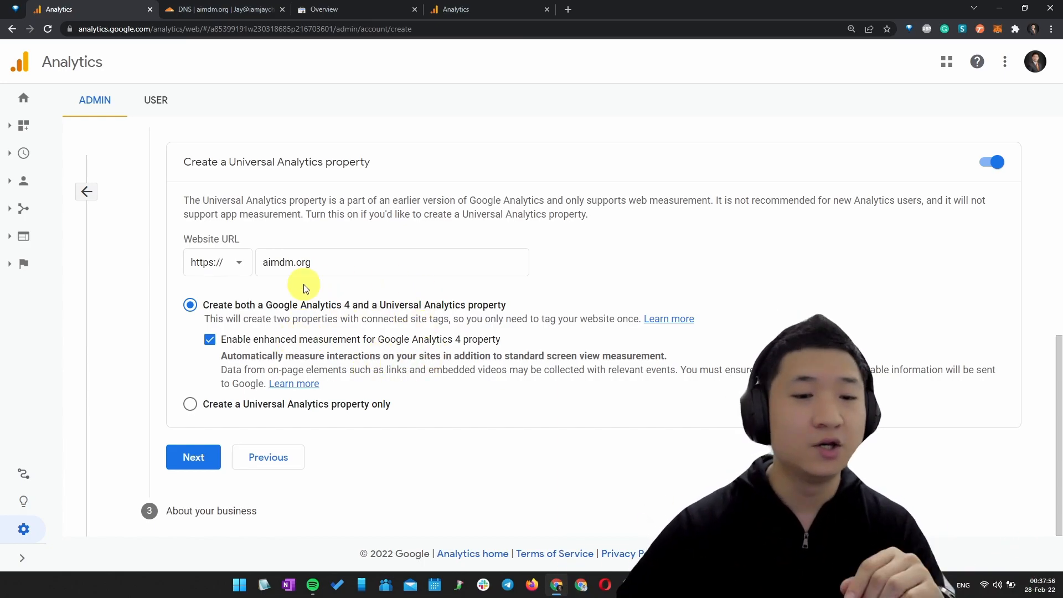
left_click(213, 460)
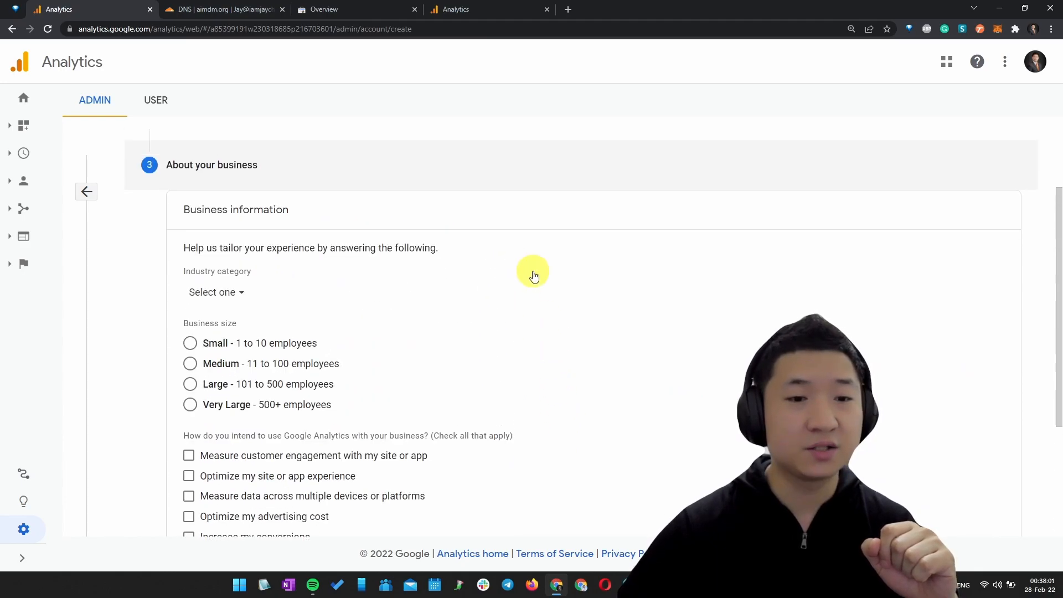
Step: Set the industry category to People & Society and the business size to Medium (11 to 100 employees)
scroll(451, 249, "down", 2)
left_click(217, 199)
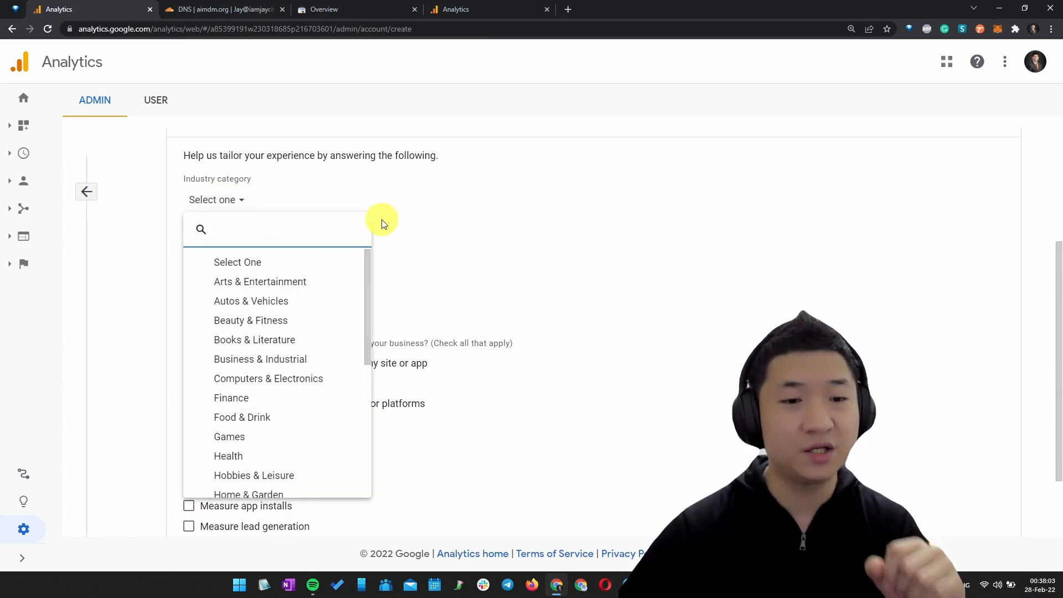
scroll(316, 377, "down", 3)
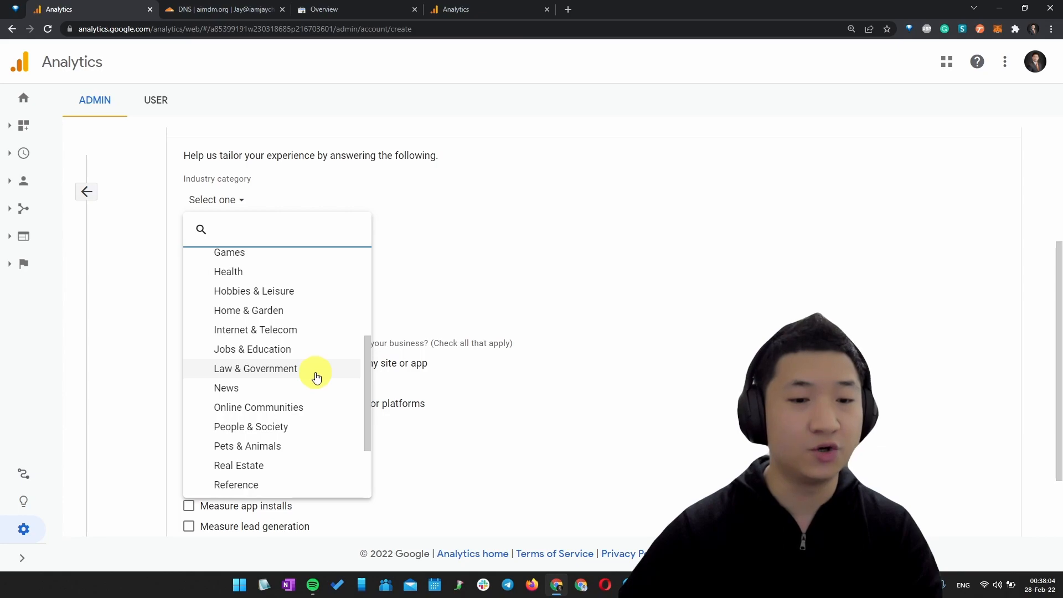
scroll(316, 377, "down", 2)
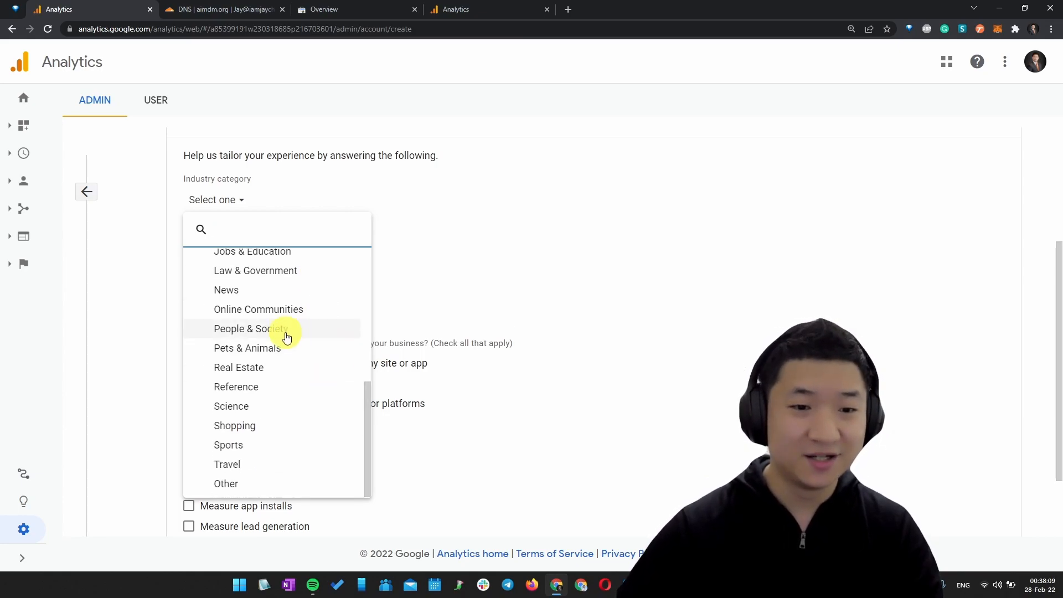
scroll(312, 305, "up", 5)
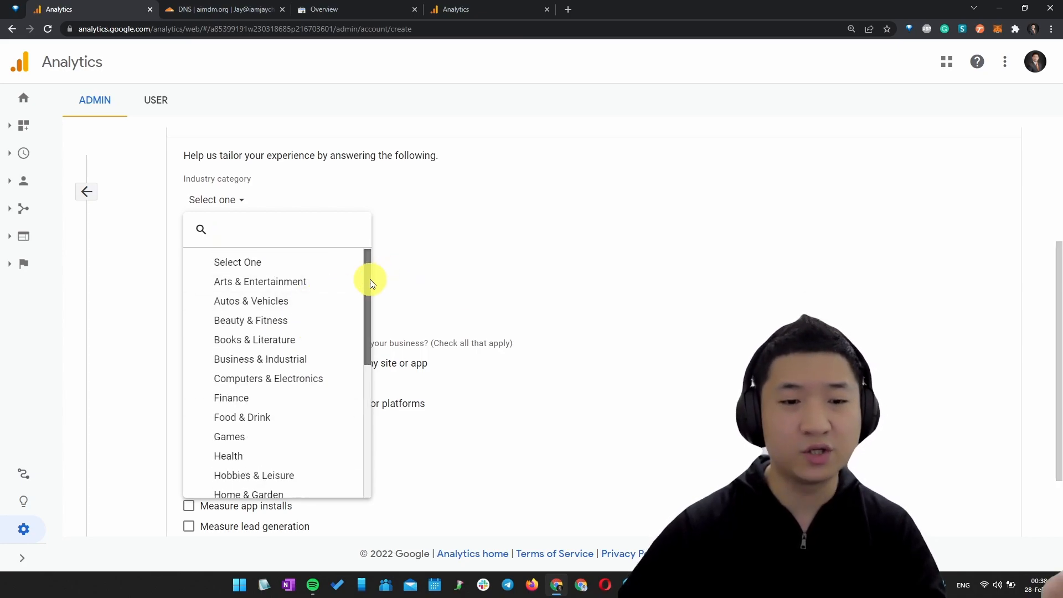
left_click_drag(369, 282, 375, 332)
left_click_drag(374, 332, 373, 380)
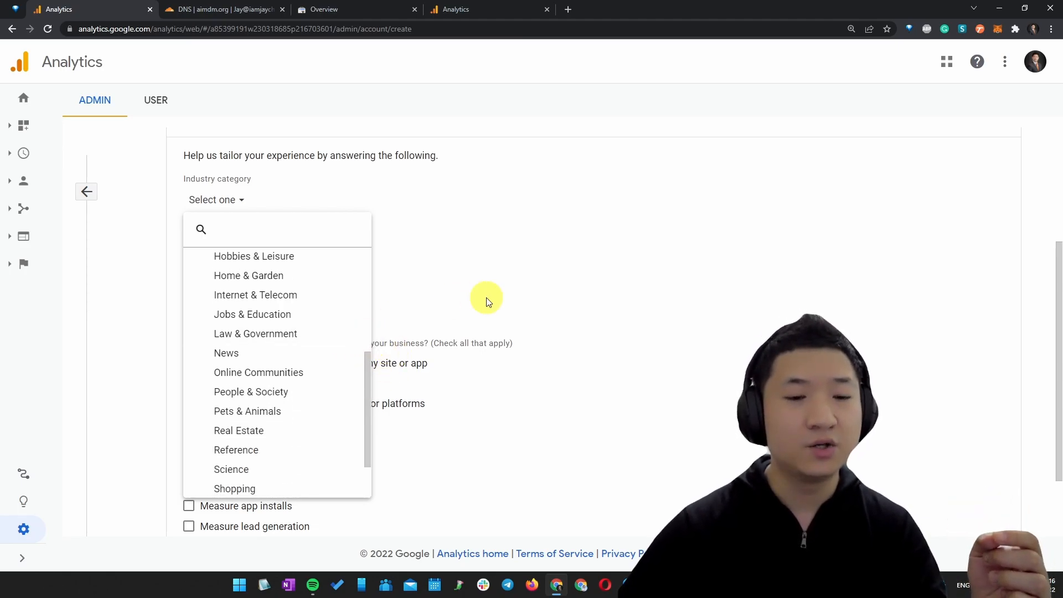
left_click(280, 389)
scroll(637, 266, "down", 2)
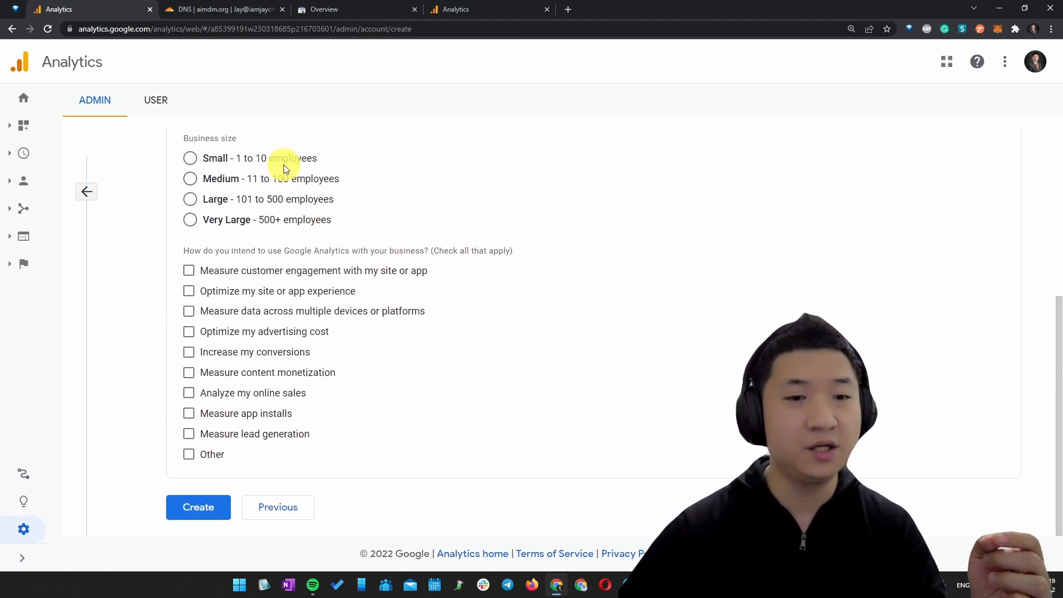
left_click(275, 183)
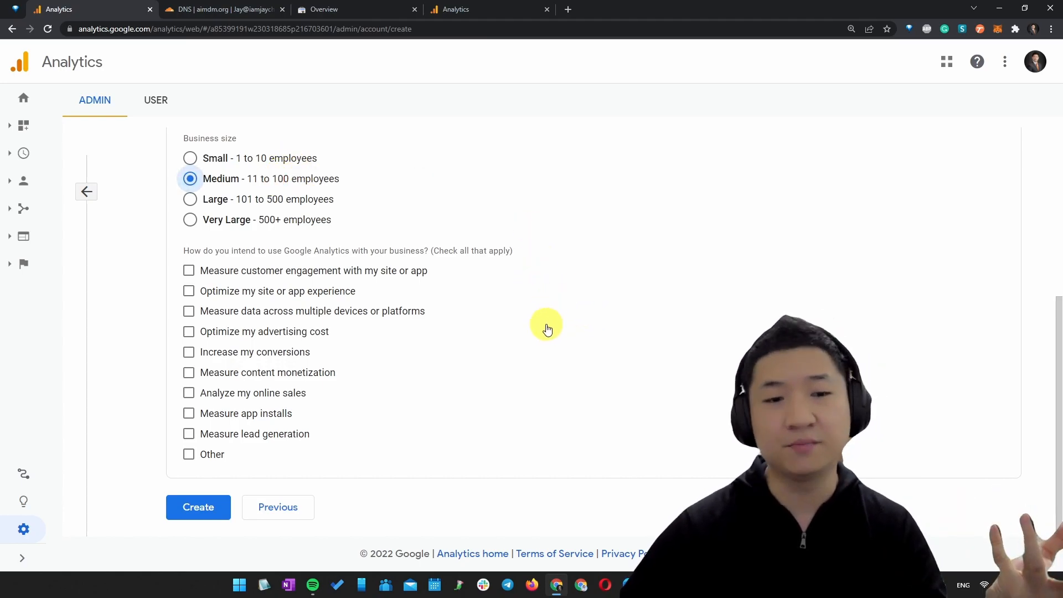
Step: Select every intended use of Google Analytics except Optimize my advertising cost and Other, and create the account
left_click_drag(268, 250, 554, 253)
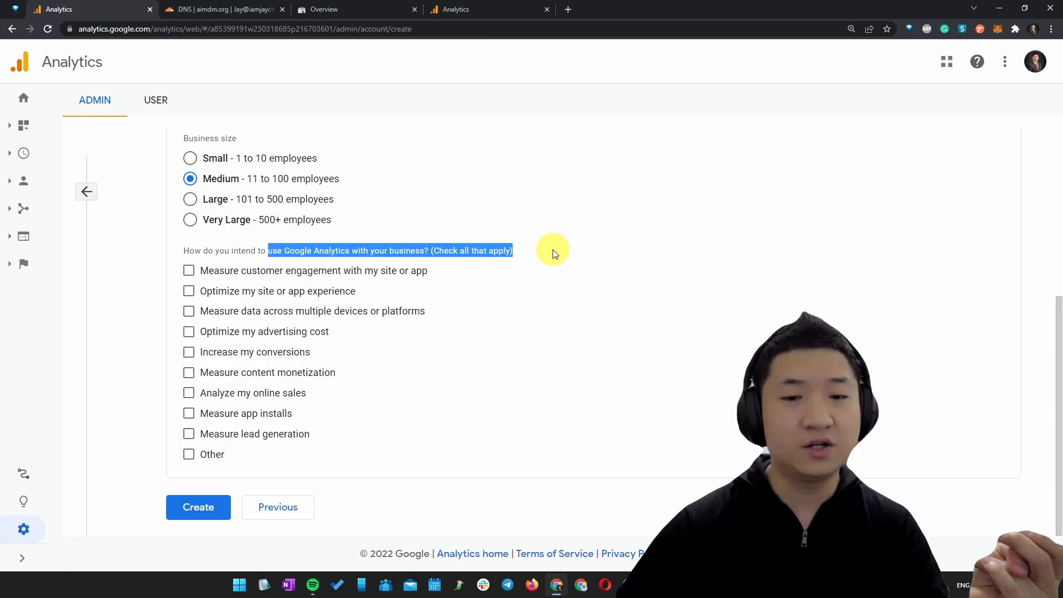
left_click(569, 247)
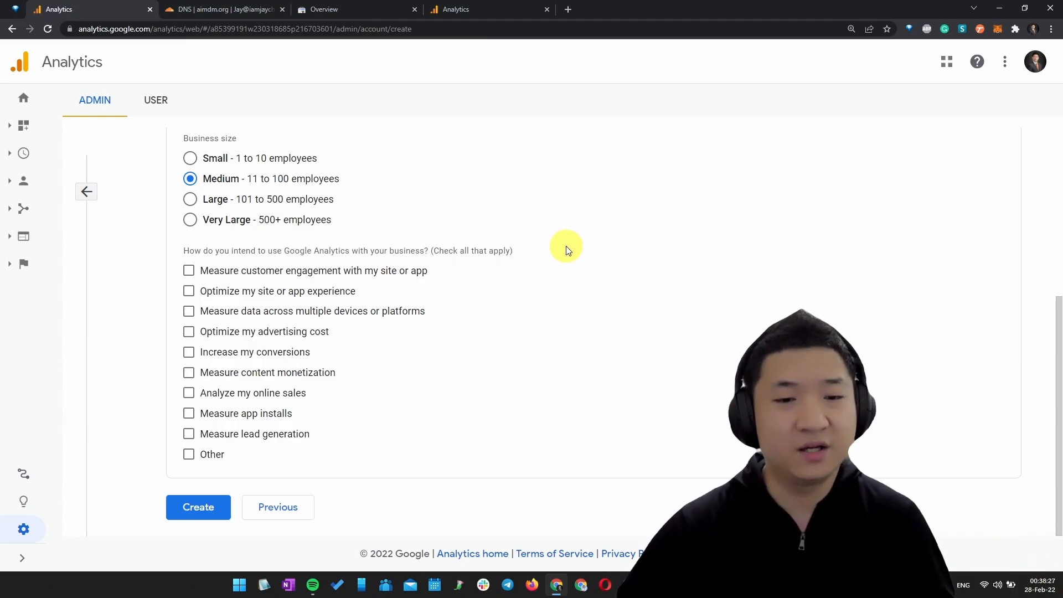
left_click(346, 276)
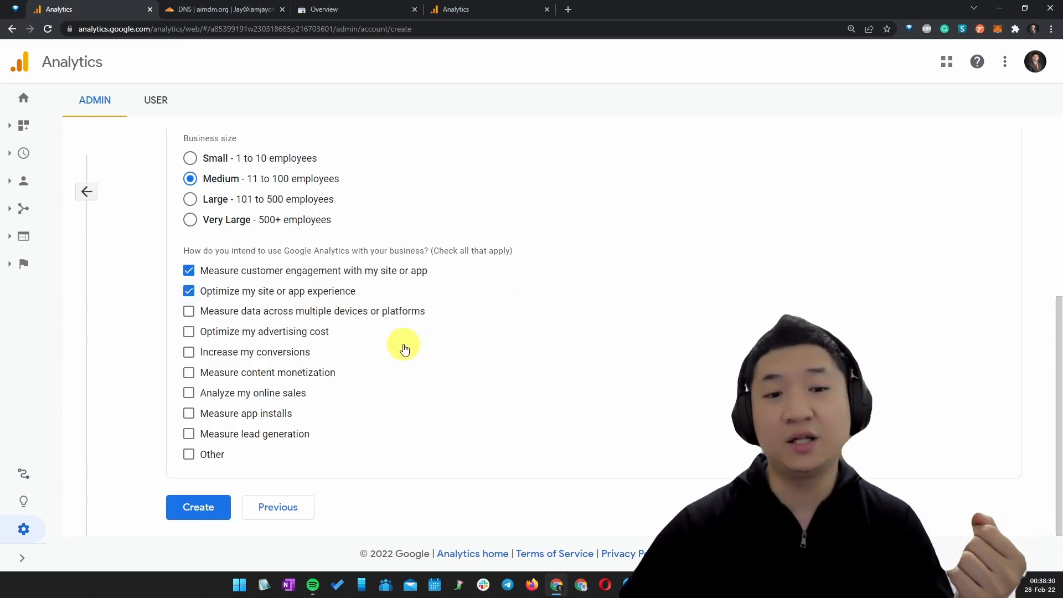
left_click(404, 312)
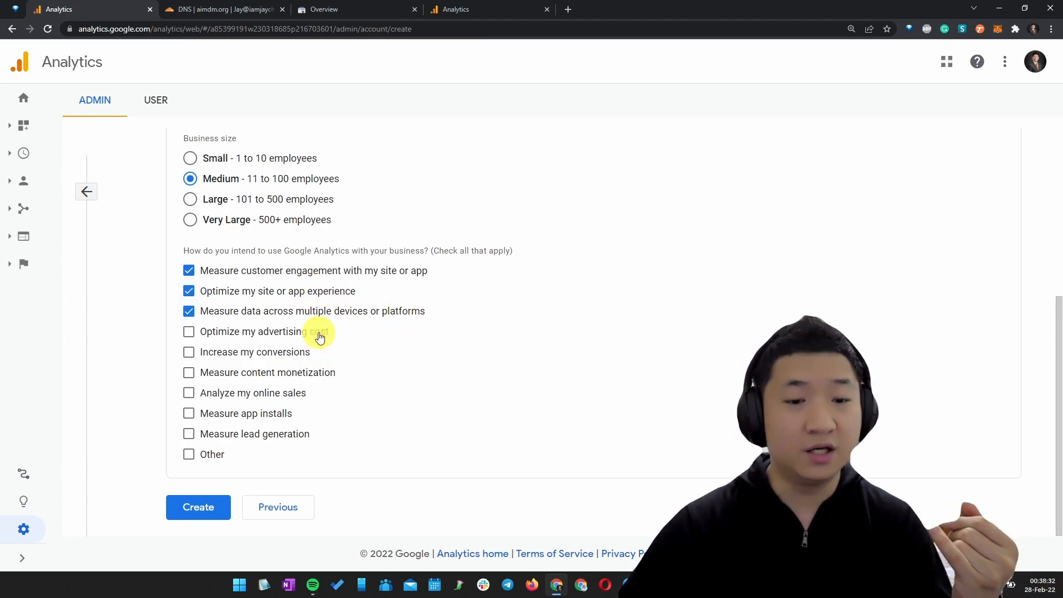
left_click(292, 353)
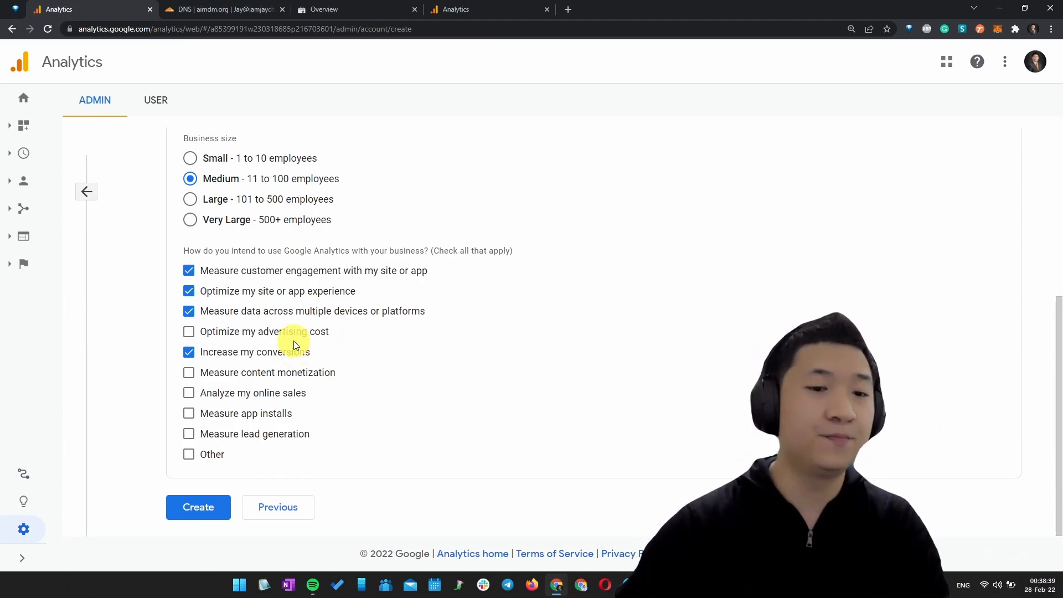
left_click(290, 372)
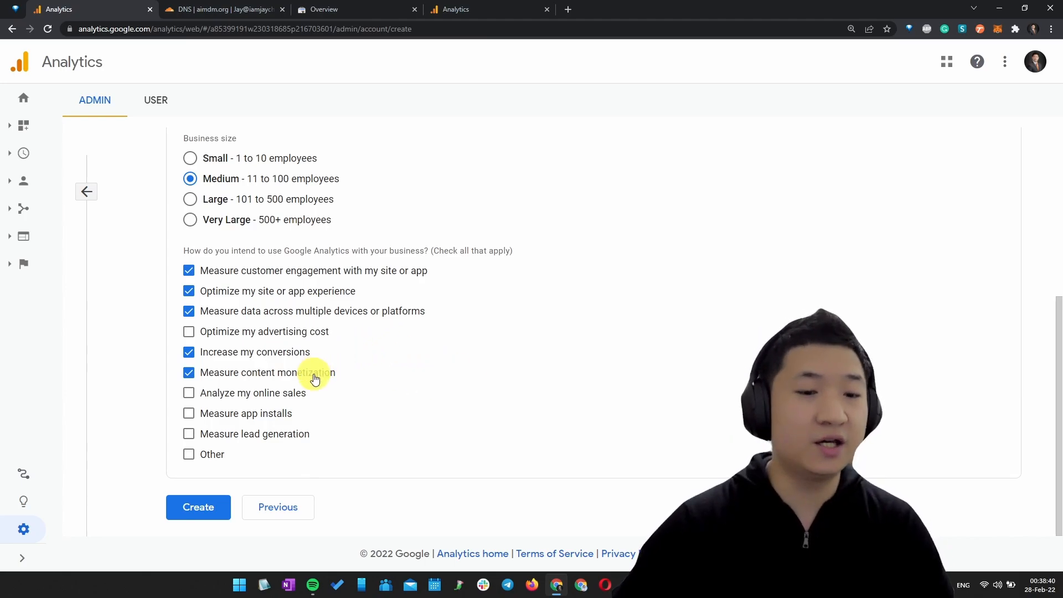
left_click(297, 395)
left_click(276, 415)
left_click(246, 434)
left_click(212, 456)
left_click(212, 456)
left_click(211, 508)
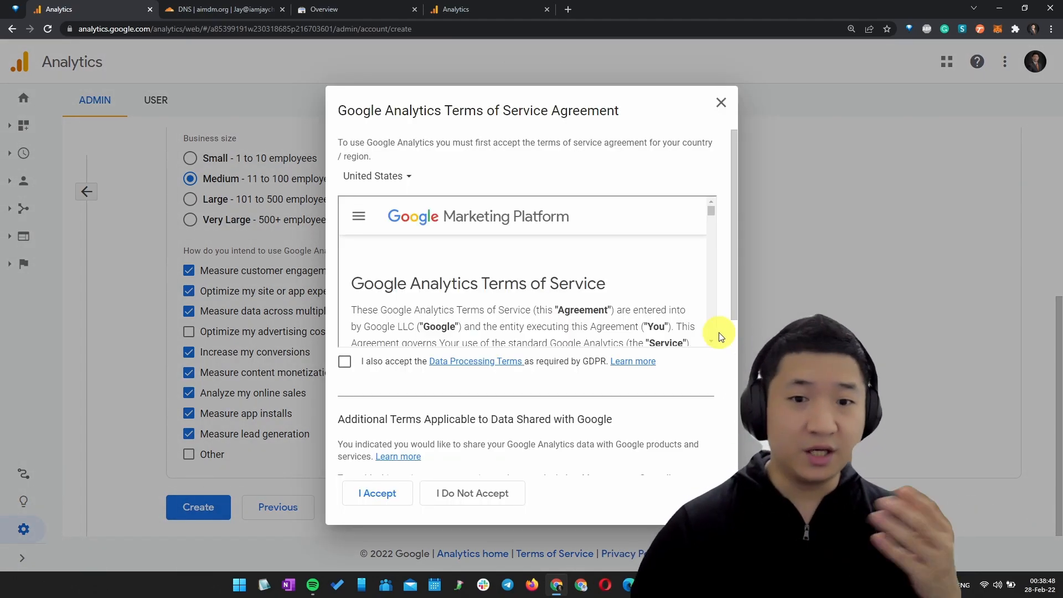
Step: Accept the GDPR Data Processing Terms and set the terms of service country to Malaysia
left_click(345, 361)
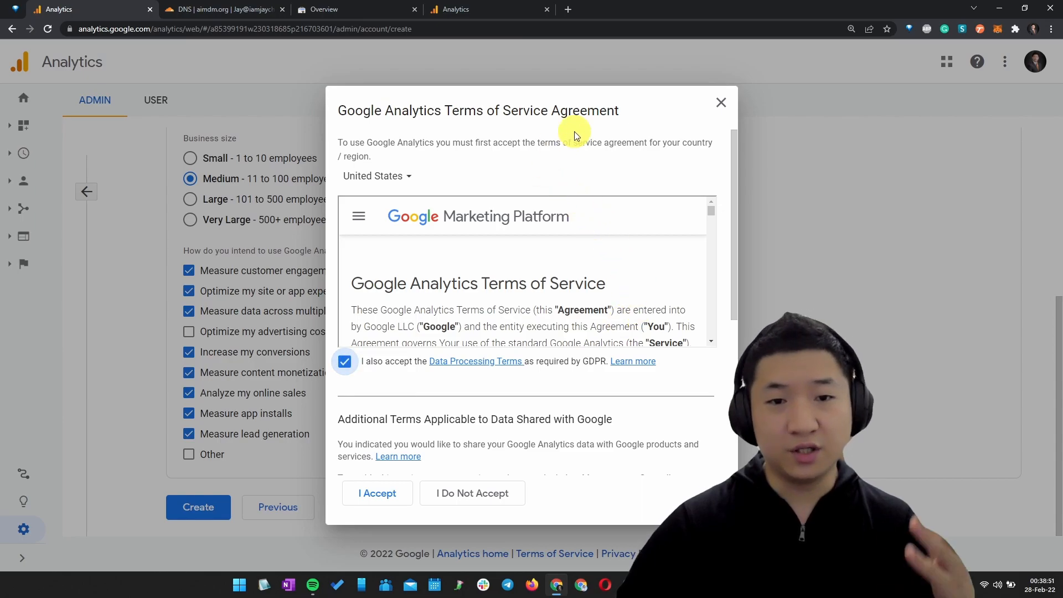
left_click_drag(427, 108, 670, 136)
left_click(422, 157)
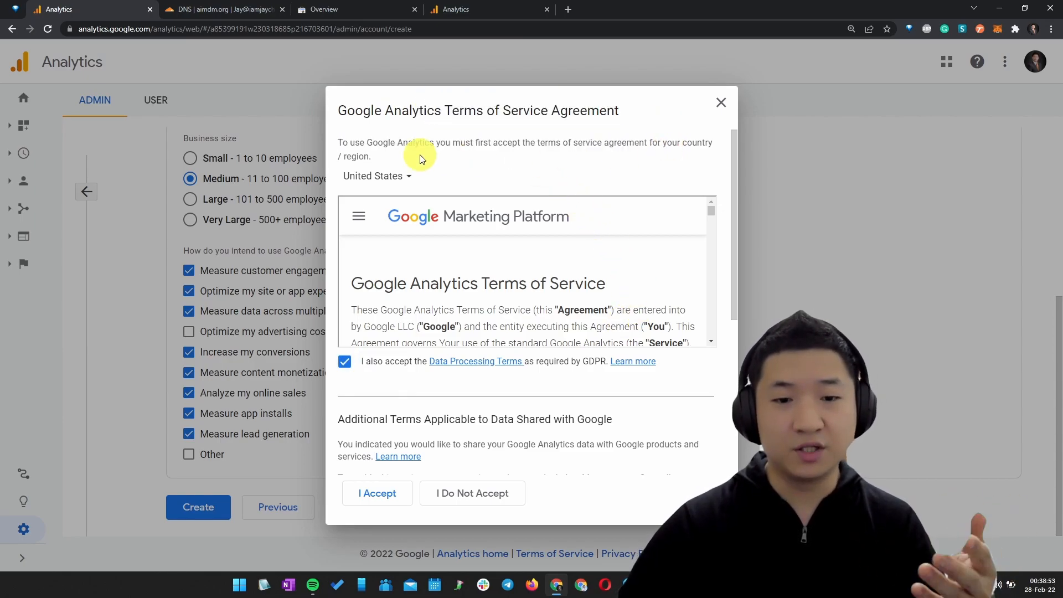
left_click(412, 175)
type("mal")
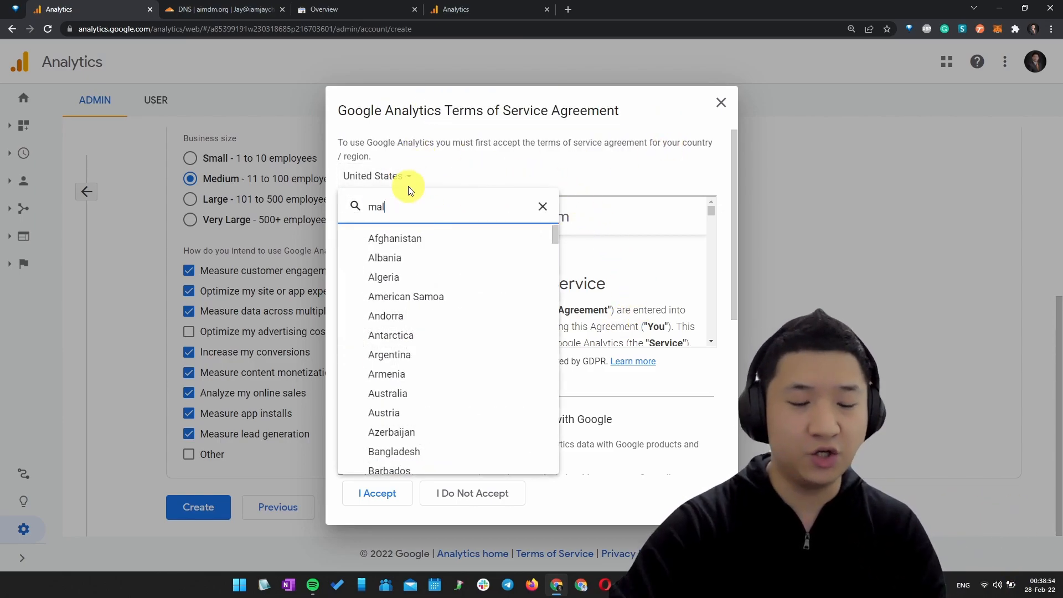
type("aysia")
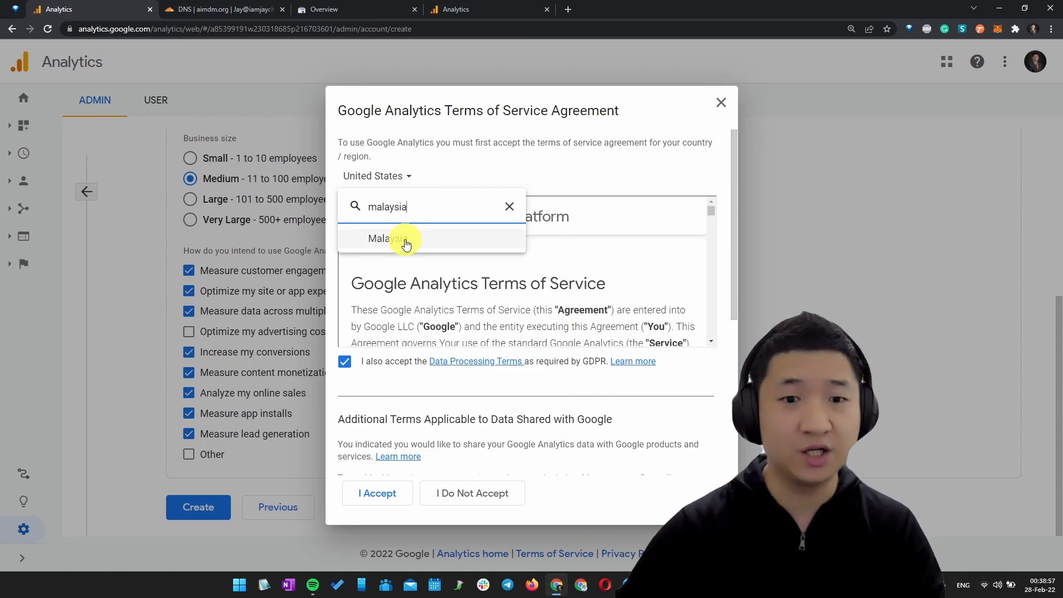
left_click(406, 242)
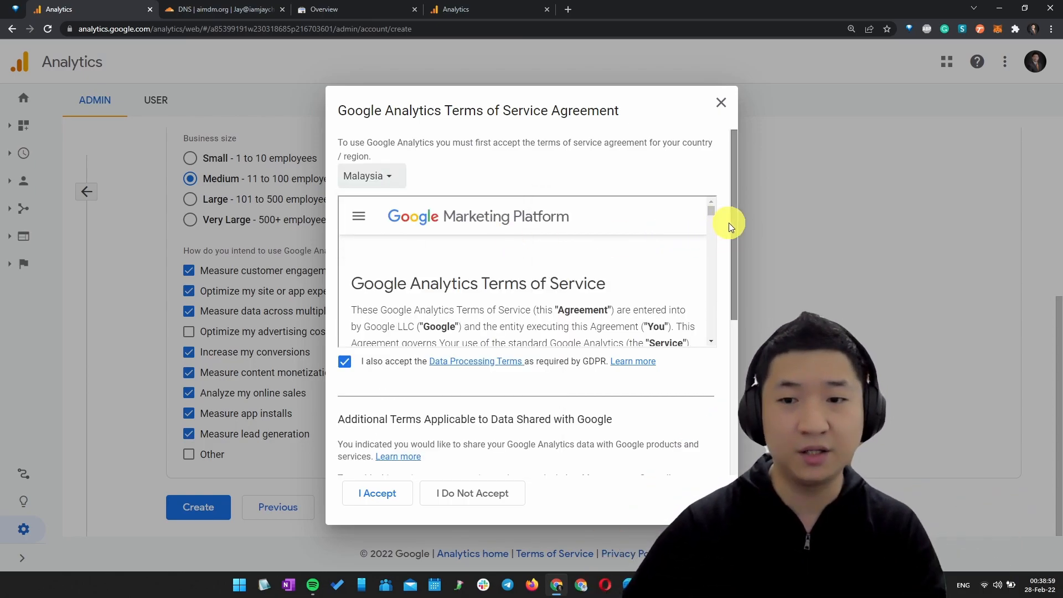
Step: Accept the Measurement Controller-Controller Data Protection Terms, look through them, and accept the whole Terms of Service Agreement
scroll(729, 224, "down", 4)
scroll(596, 251, "down", 1)
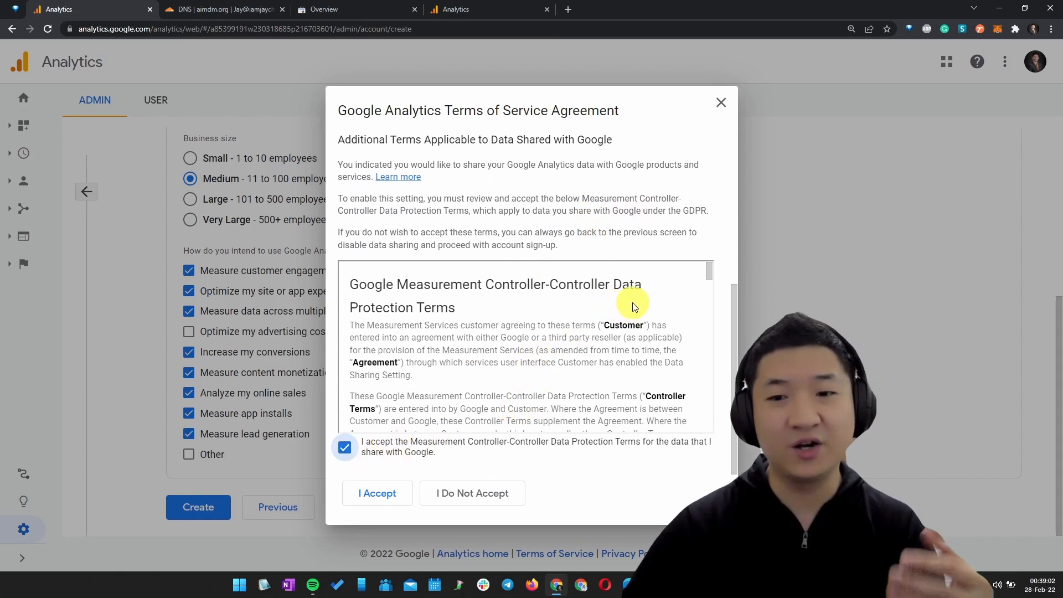
left_click_drag(709, 273, 702, 437)
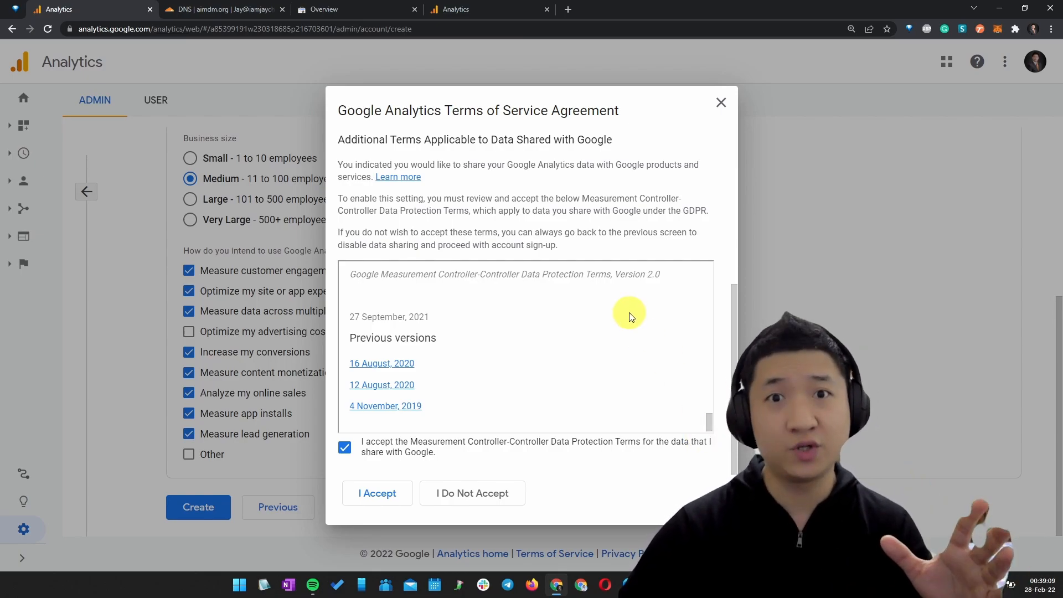
left_click(376, 503)
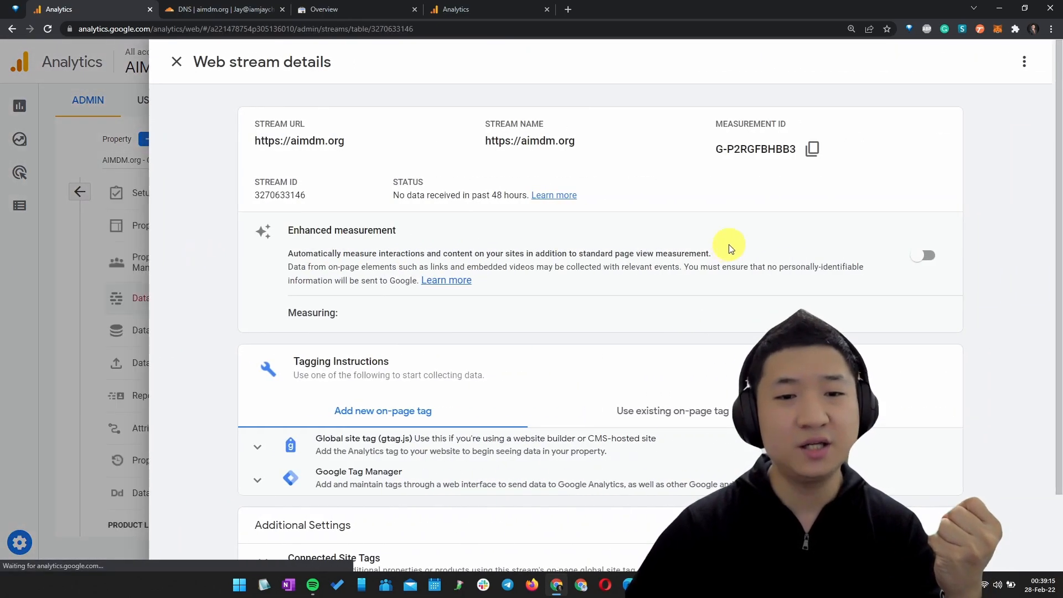
triple_click(371, 145)
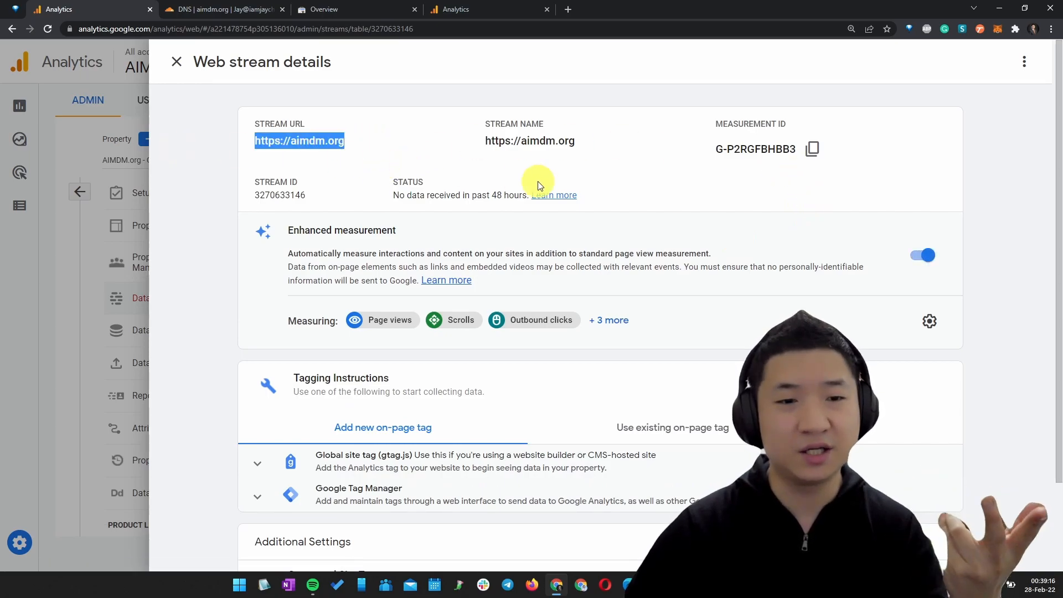
scroll(770, 328, "down", 2)
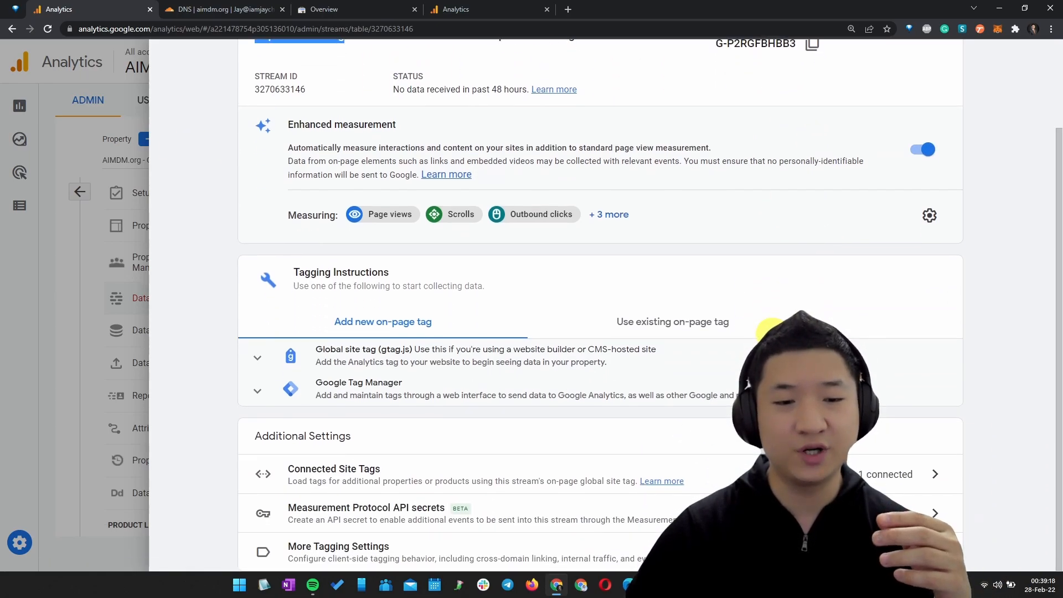
scroll(762, 166, "up", 2)
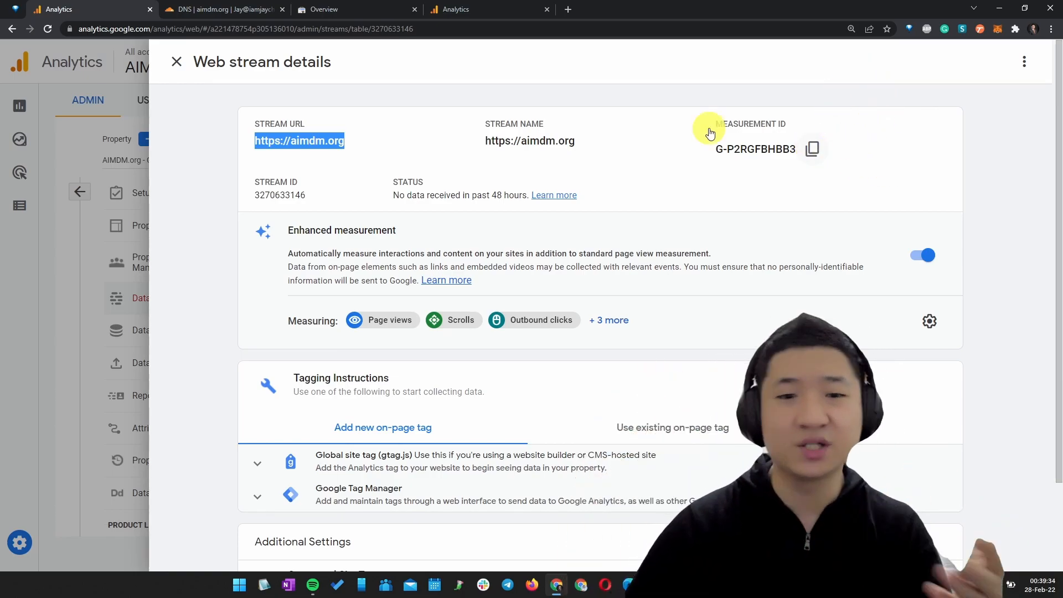
left_click(124, 314)
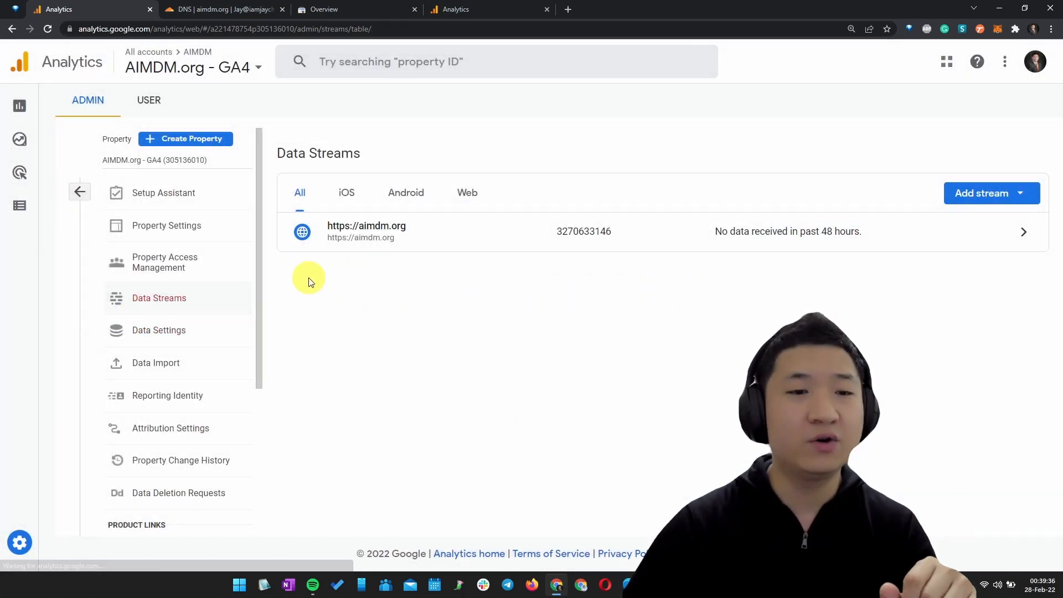
left_click(202, 225)
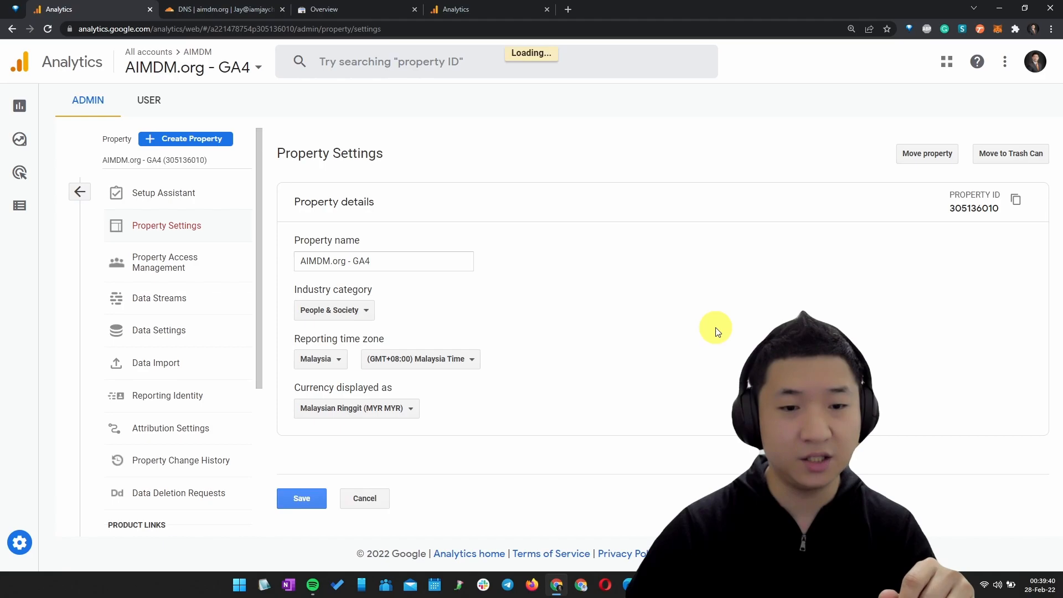
Step: Review the Setup Assistant's linking, audience and conversion options for the GA4 property, and return to the account and property overview
left_click(180, 193)
scroll(700, 315, "down", 6)
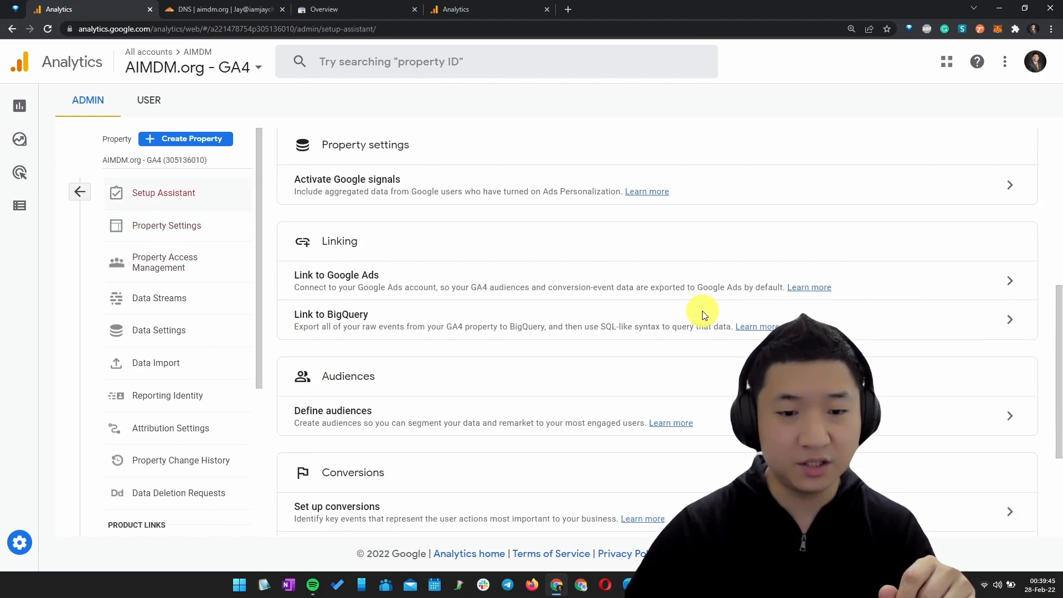
scroll(705, 311, "down", 3)
scroll(705, 312, "up", 2)
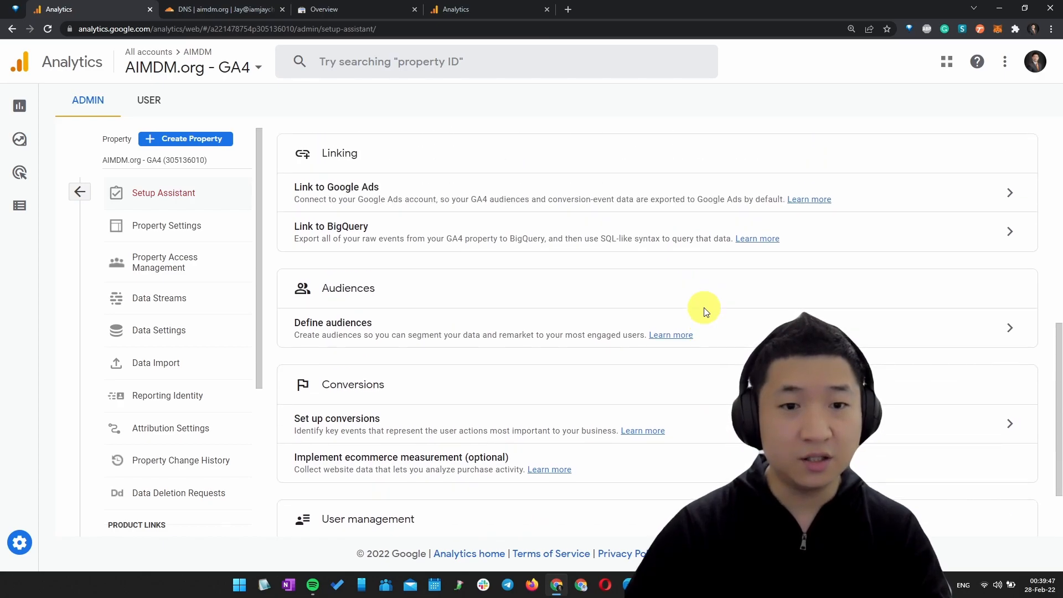
scroll(706, 311, "down", 2)
scroll(706, 311, "up", 2)
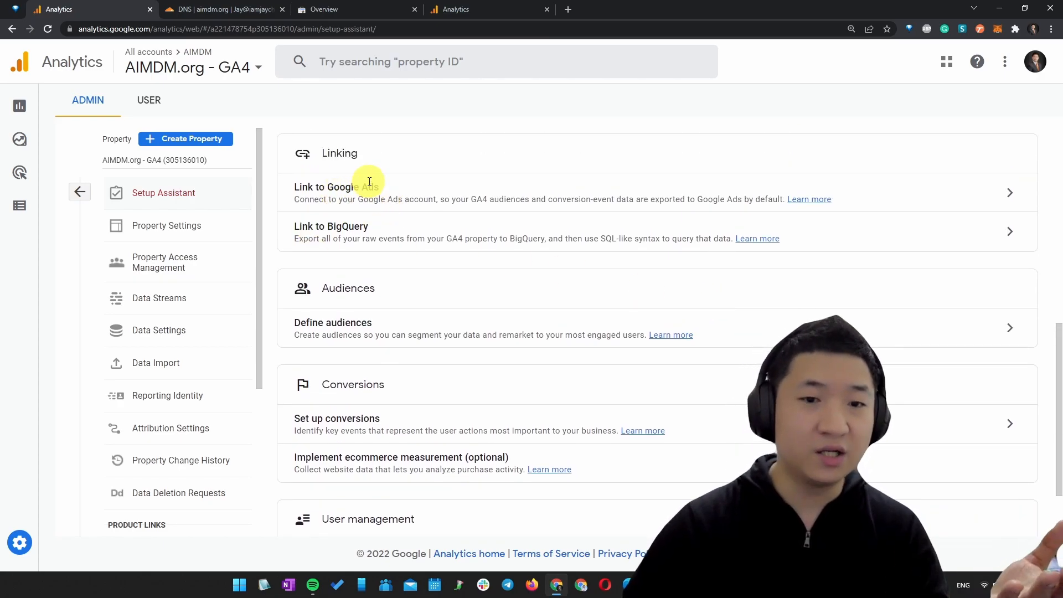
left_click_drag(319, 187, 456, 183)
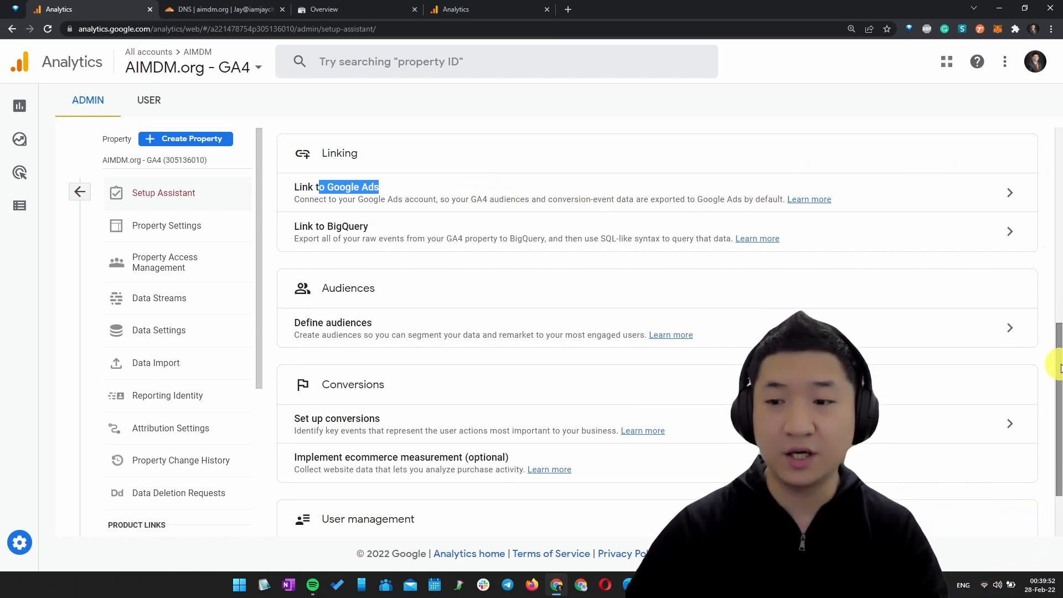
mouse_move(1056, 361)
left_mouse_down()
mouse_move(1059, 267)
mouse_move(1059, 372)
left_mouse_up()
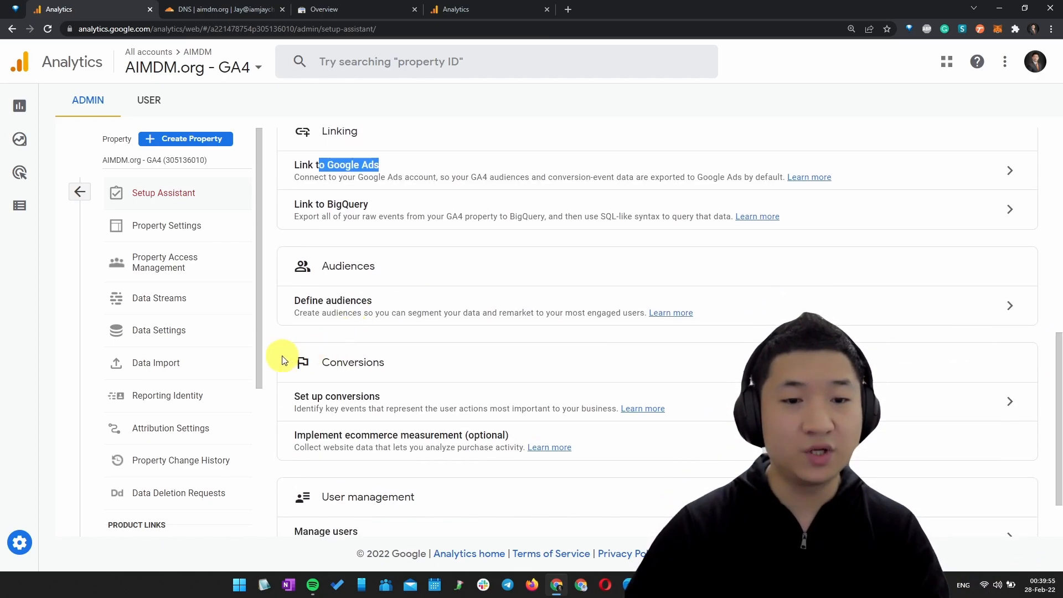
left_click_drag(328, 397, 598, 410)
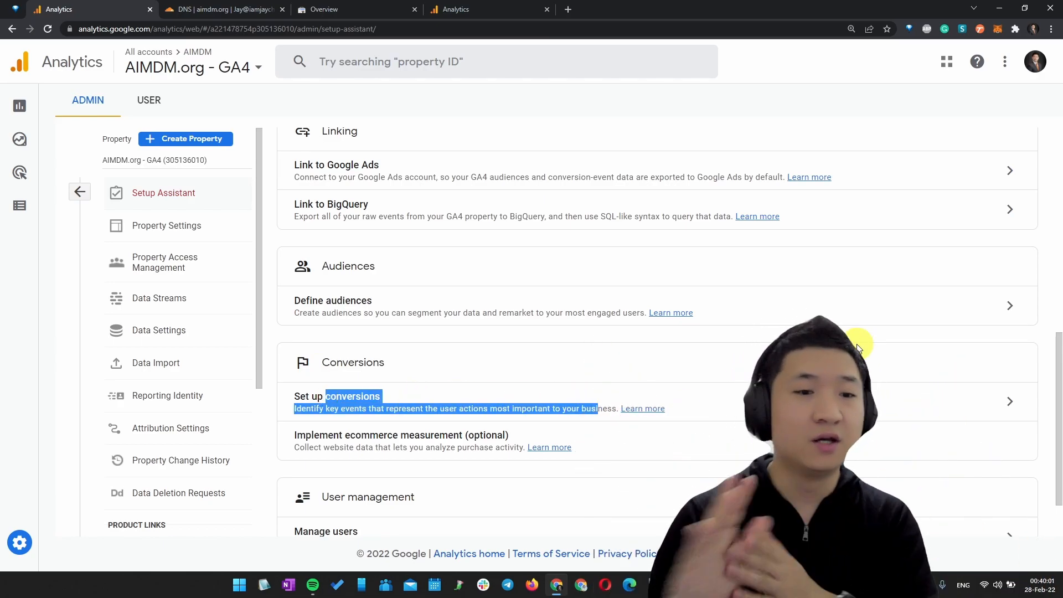
scroll(859, 348, "up", 10)
scroll(873, 294, "down", 1)
scroll(298, 149, "up", 1)
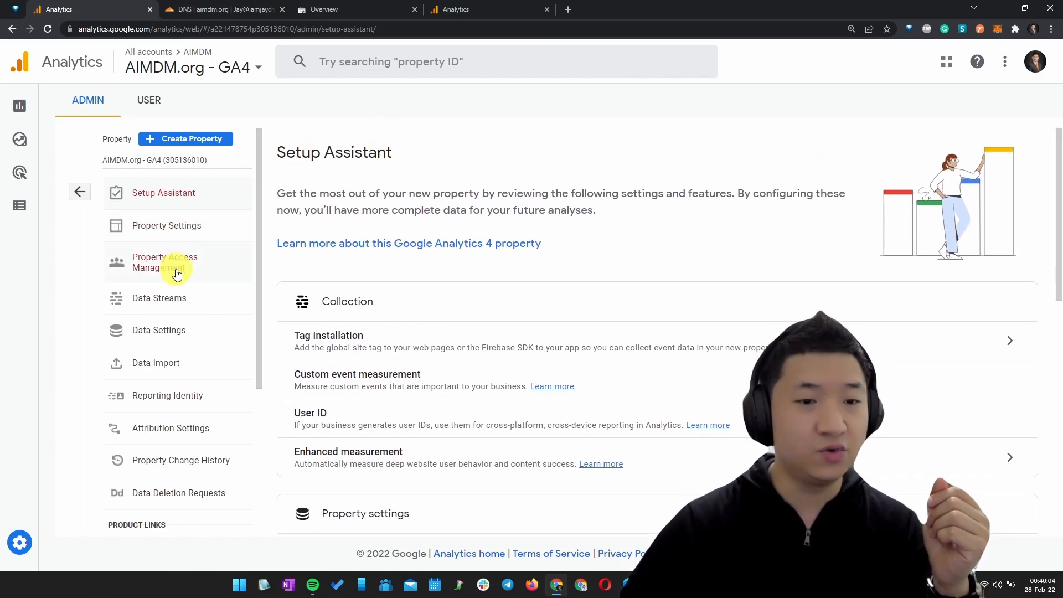
left_click(76, 195)
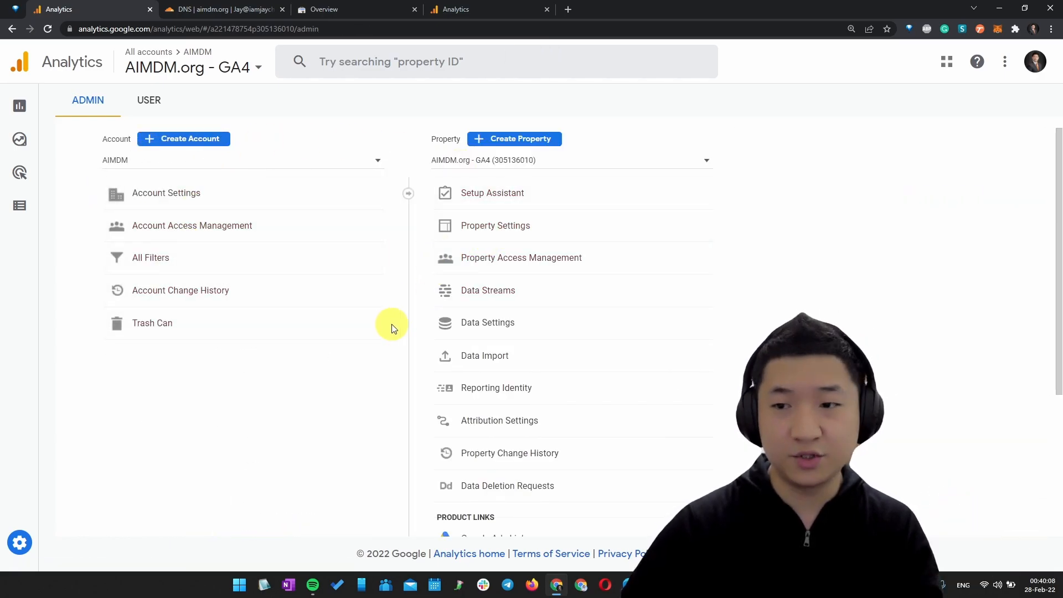
Step: Switch to the AIMDM.org Universal Analytics property and open its property settings
key("ctrl+minus")
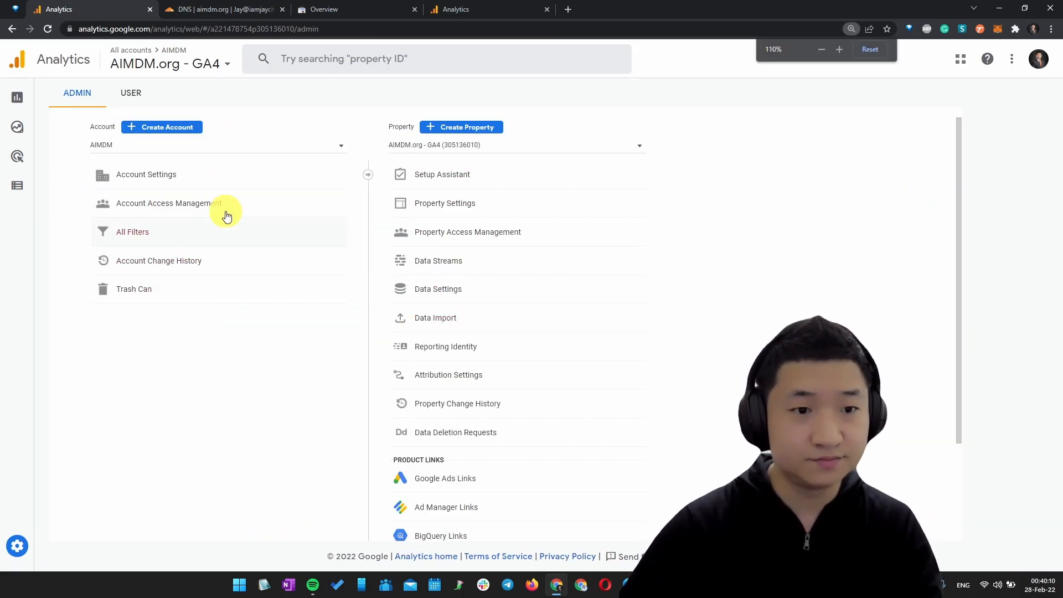
left_click(532, 145)
left_click(490, 171)
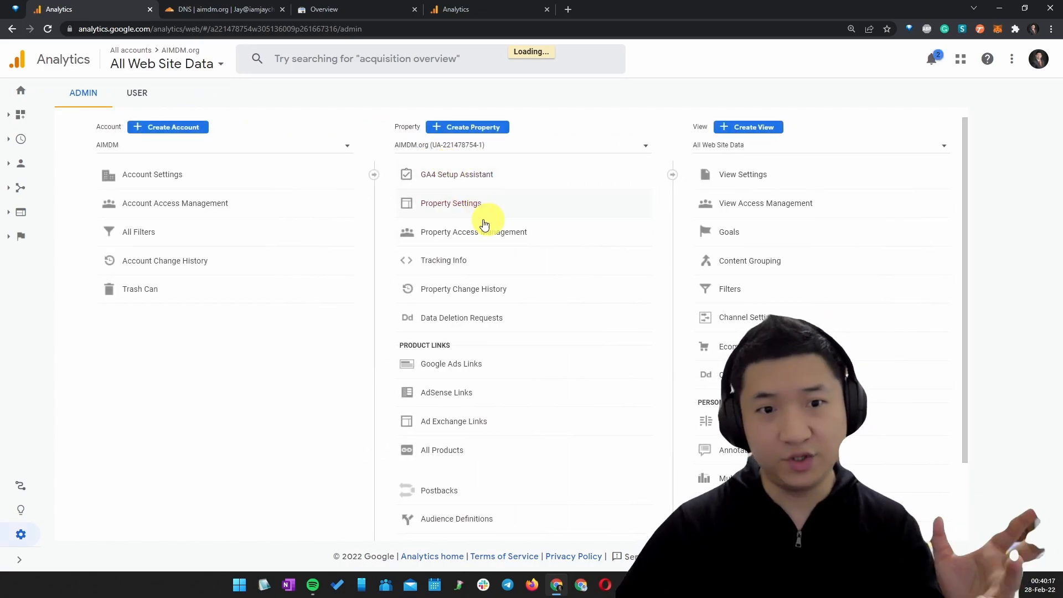
left_click(583, 181)
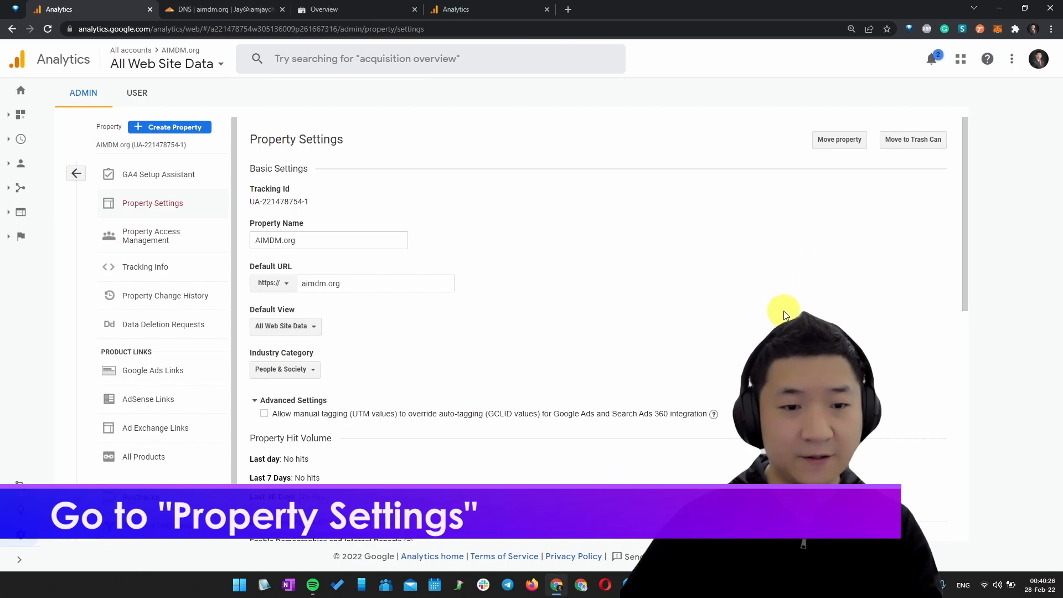
Step: Enable Demographics and Interest Reports and enhanced link attribution for the Universal Analytics property, and save the settings
scroll(792, 307, "down", 3)
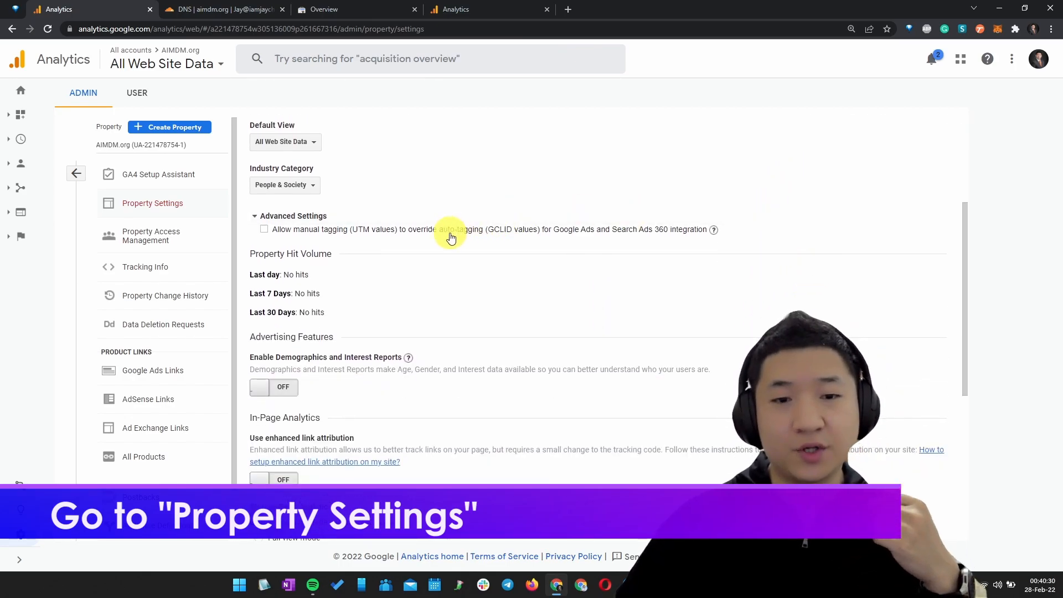
triple_click(413, 224)
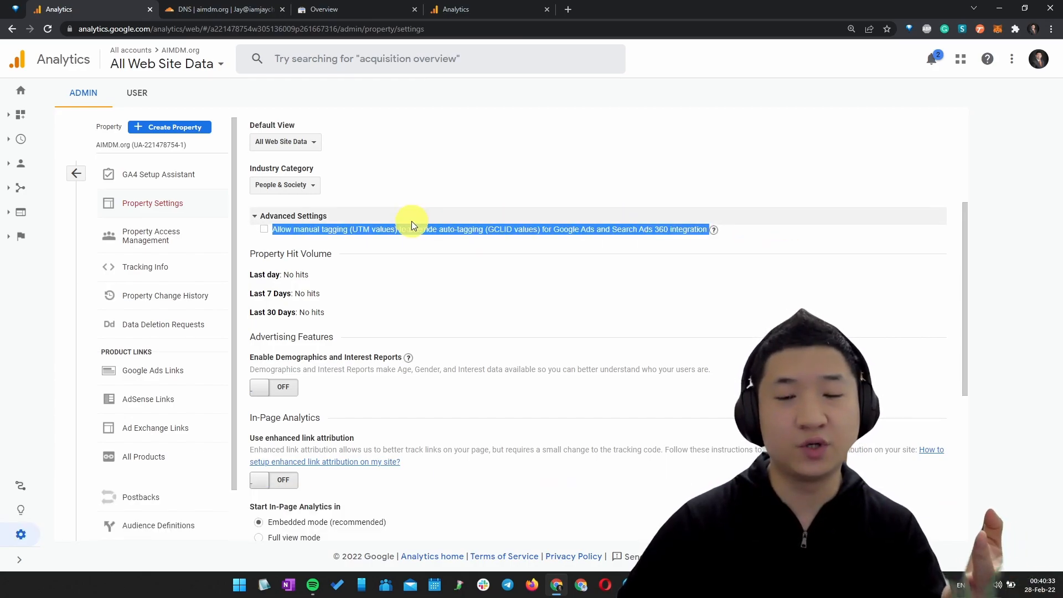
key("ctrl+plus")
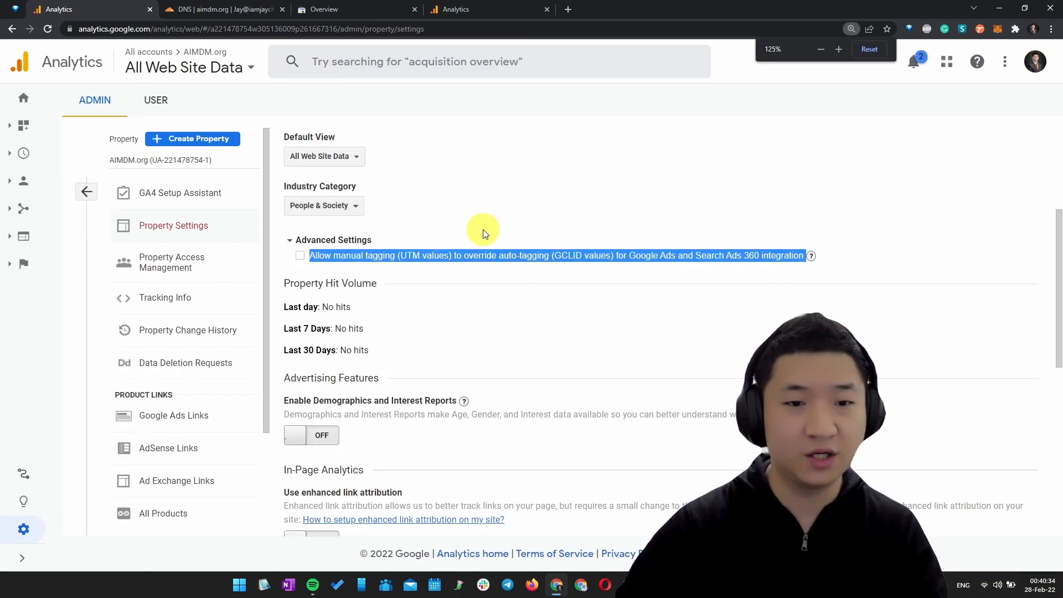
key("ctrl+plus")
left_click(562, 249)
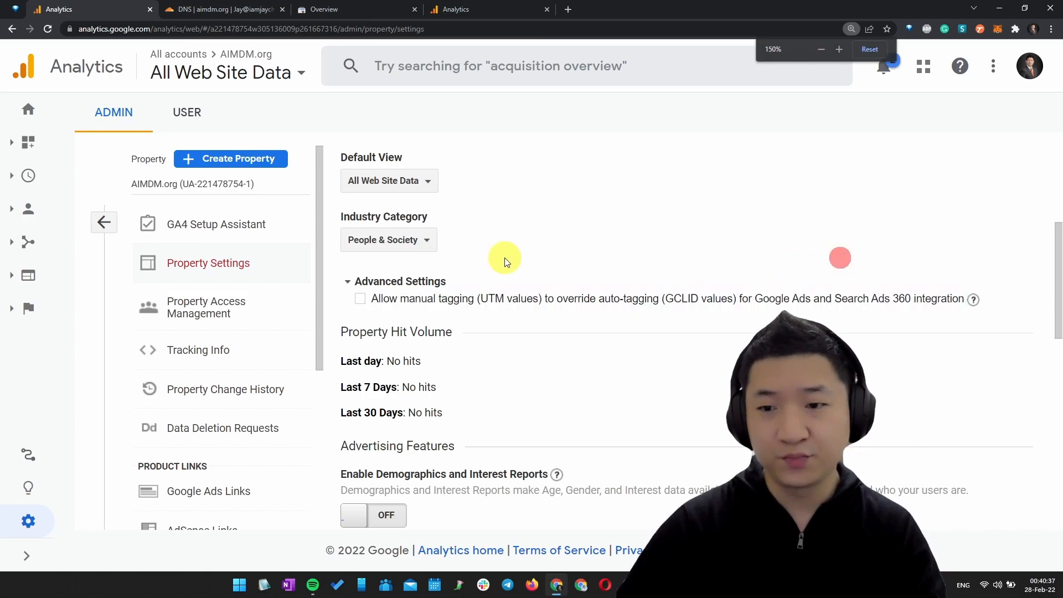
scroll(501, 252, "down", 3)
left_click(371, 344)
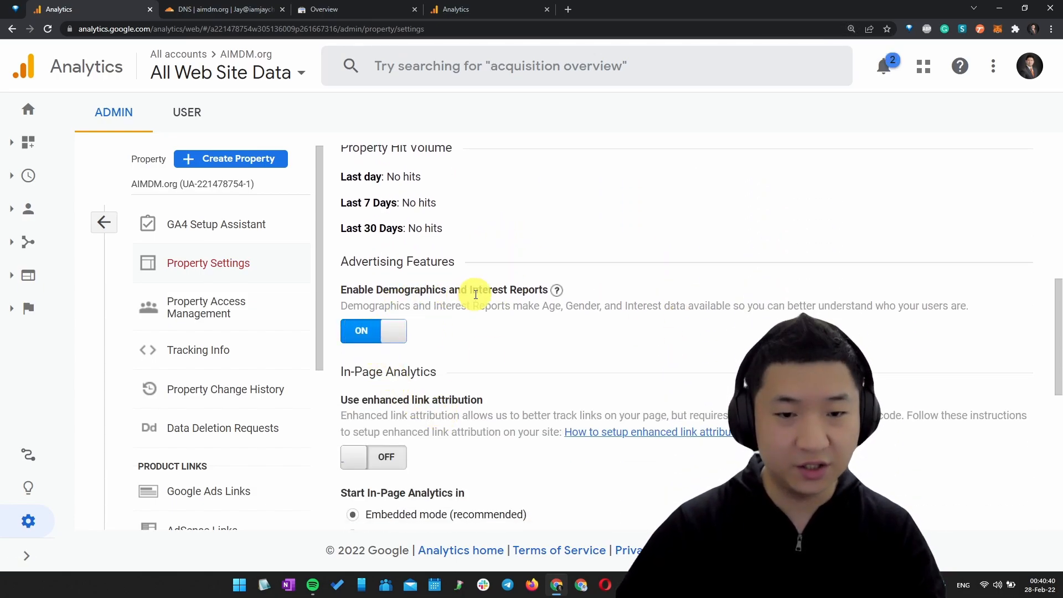
scroll(591, 241, "down", 2)
left_click(361, 366)
scroll(720, 332, "down", 1)
scroll(700, 276, "down", 6)
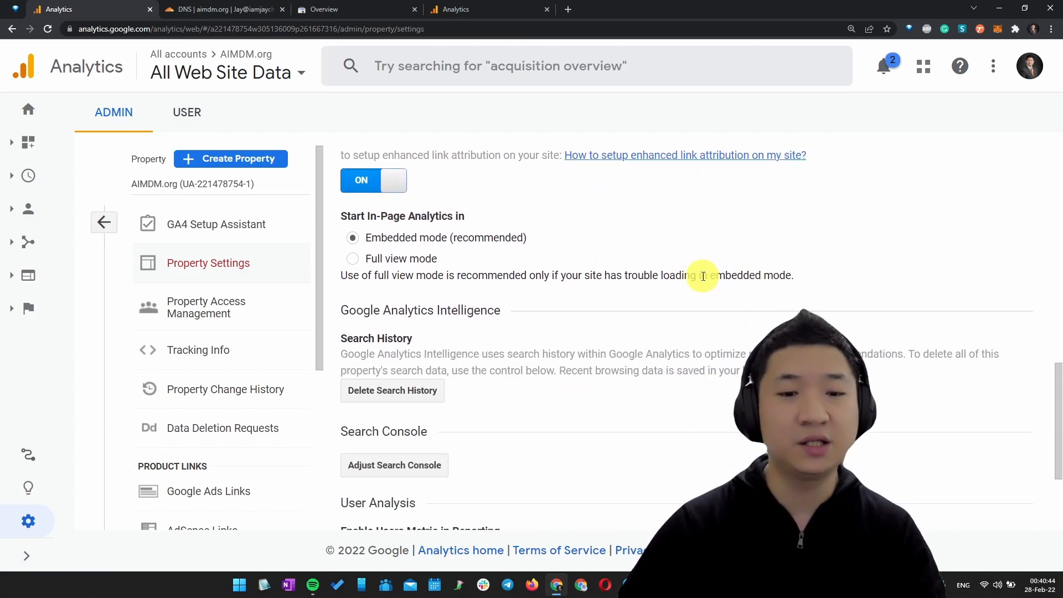
left_click(369, 485)
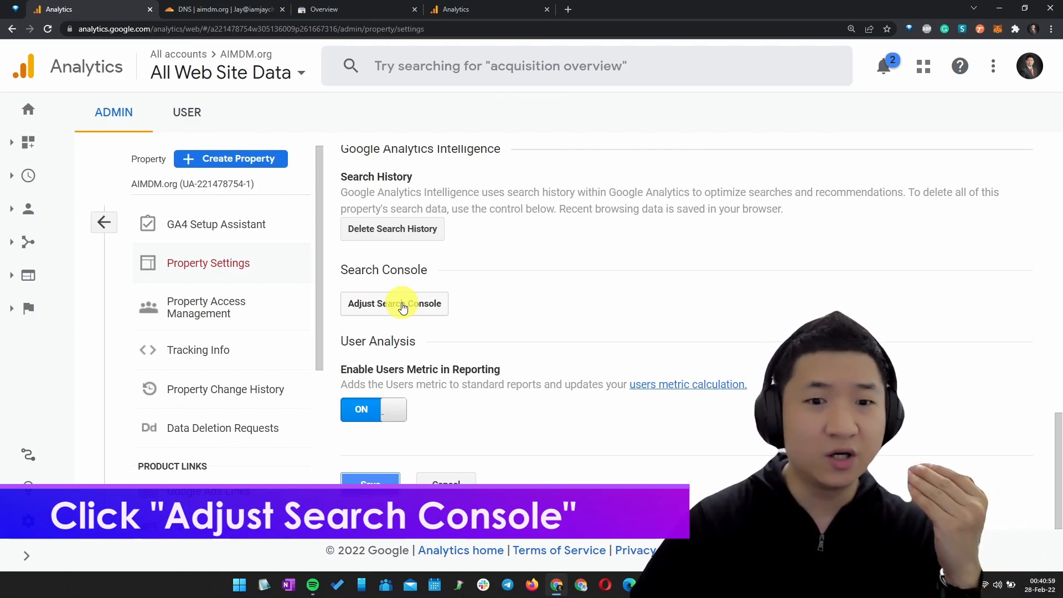
Step: Adjust Search Console for the property by associating the aimdm.org domain property with the AIMDM.org Universal Analytics property
left_click(402, 305)
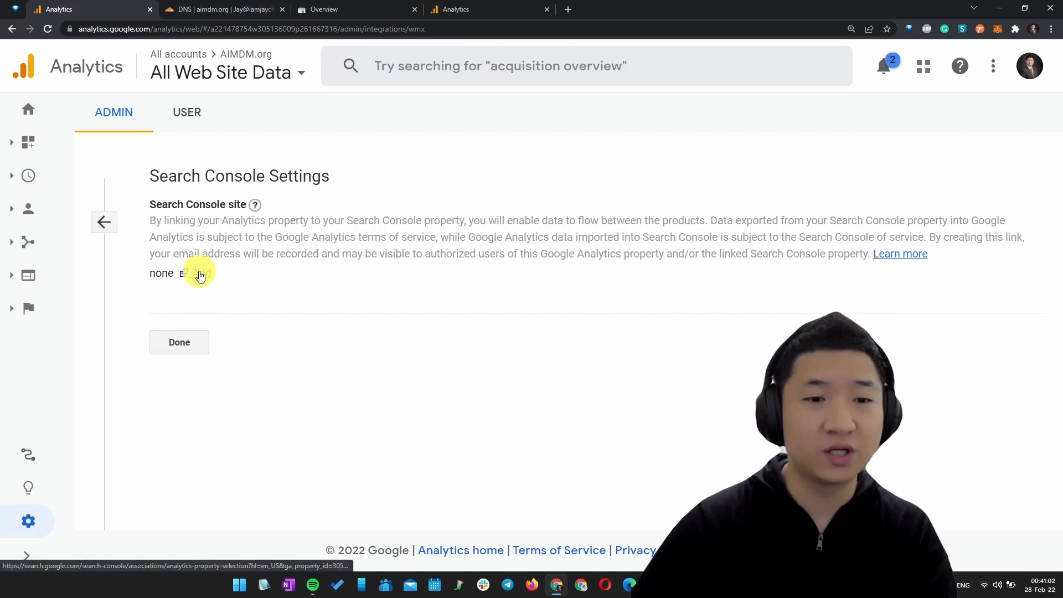
left_click(200, 274)
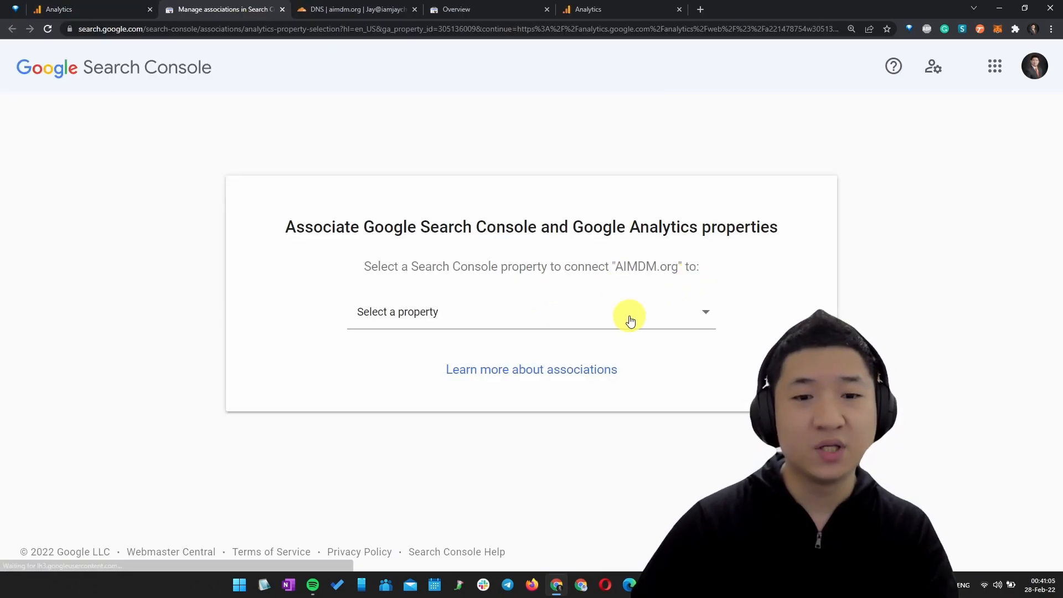
left_click(630, 319)
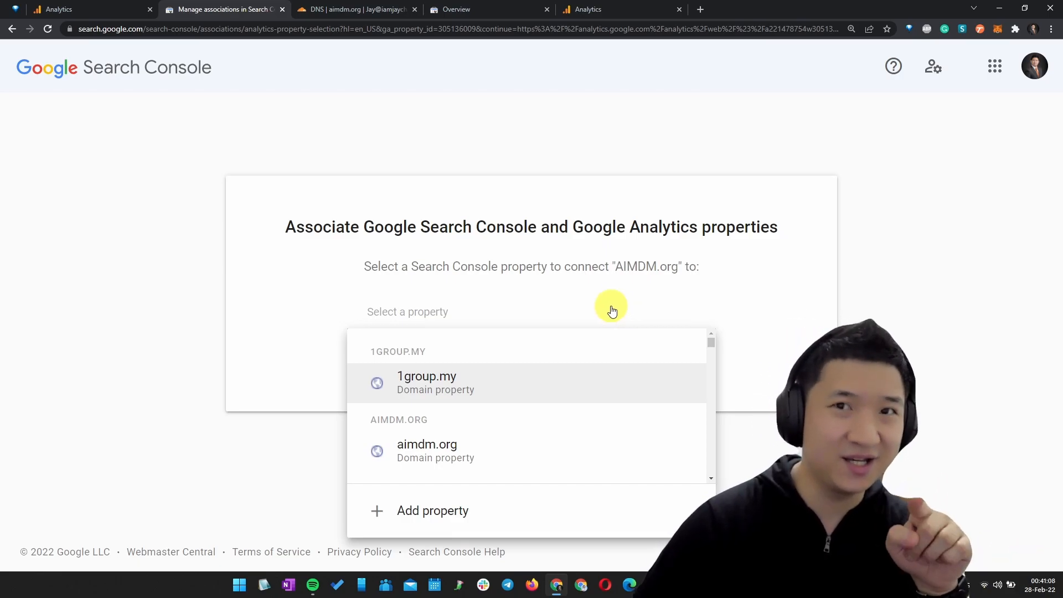
left_click(441, 446)
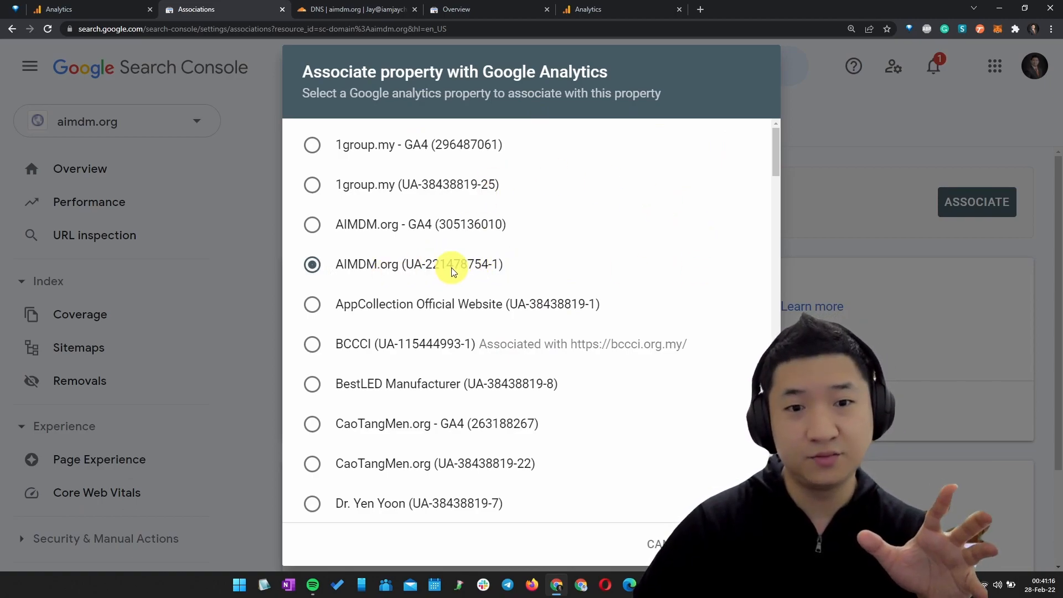
left_click(735, 544)
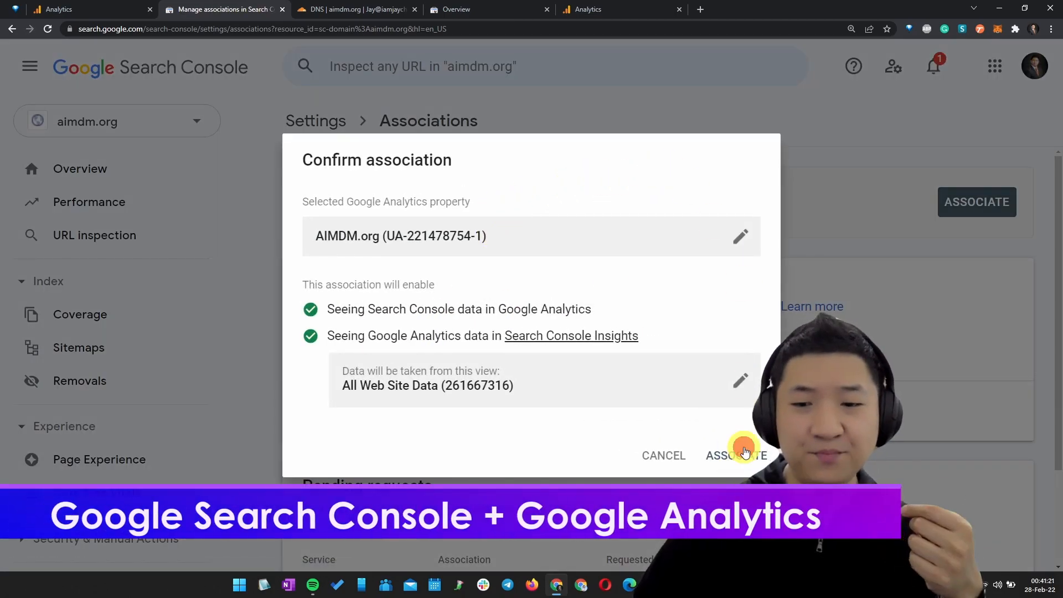
left_click(750, 451)
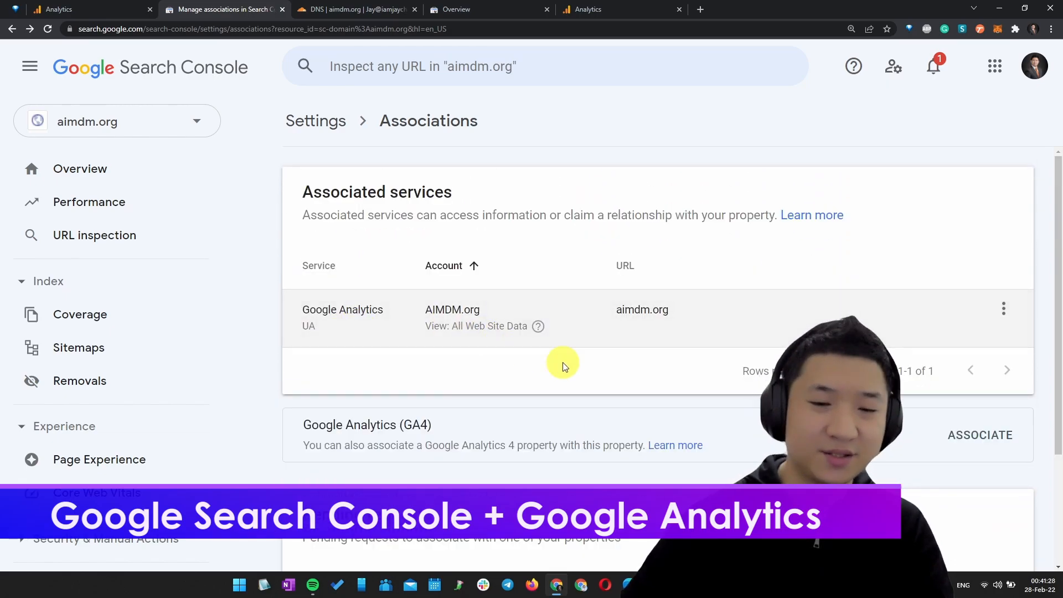
scroll(553, 321, "down", 3)
left_click_drag(1059, 315, 1055, 259)
scroll(636, 401, "up", 1)
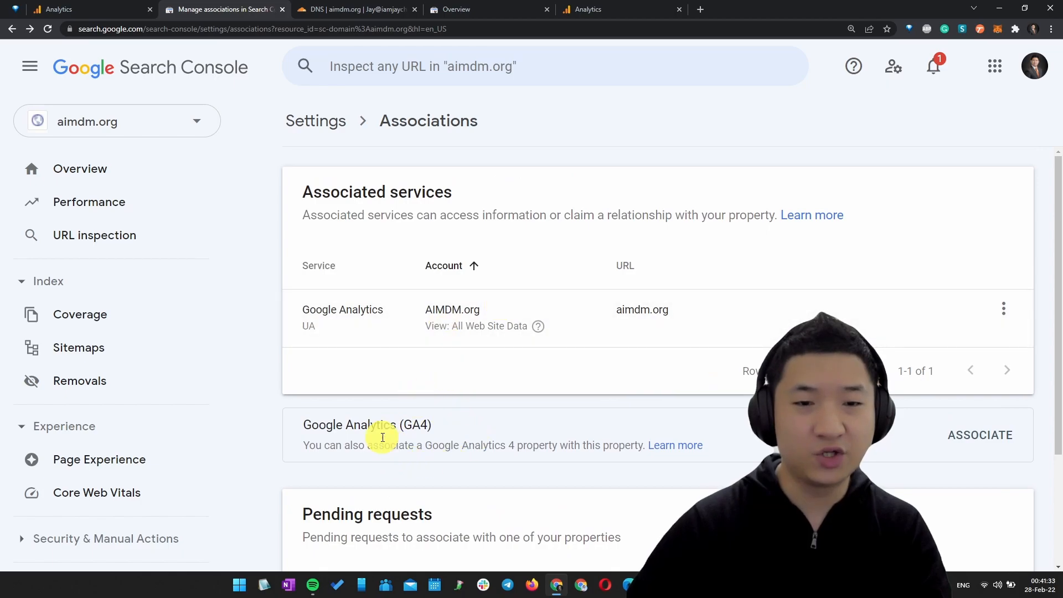
left_click_drag(347, 425, 597, 439)
left_click(978, 436)
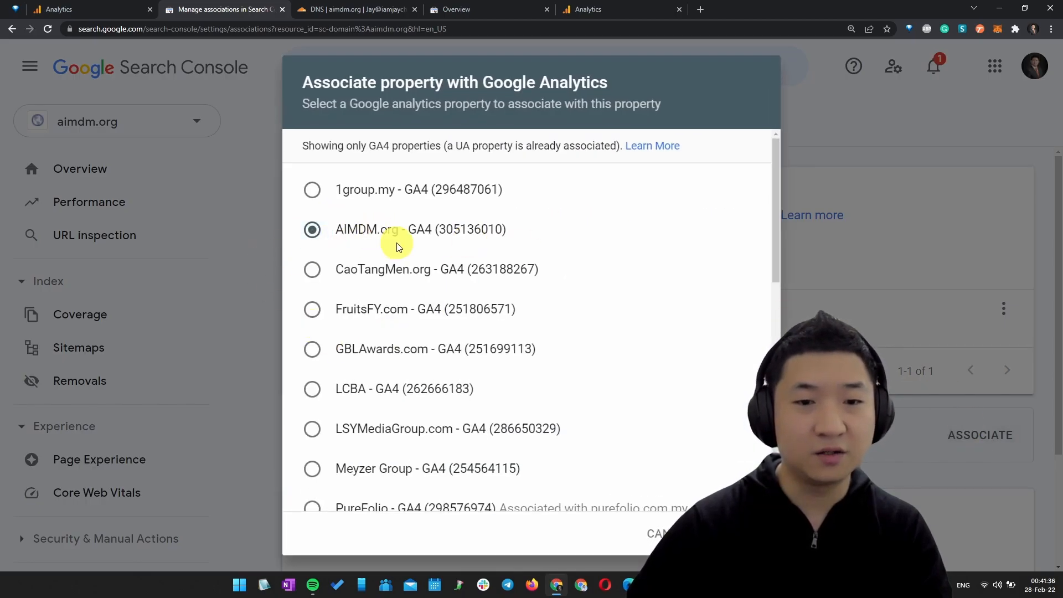
left_click(726, 533)
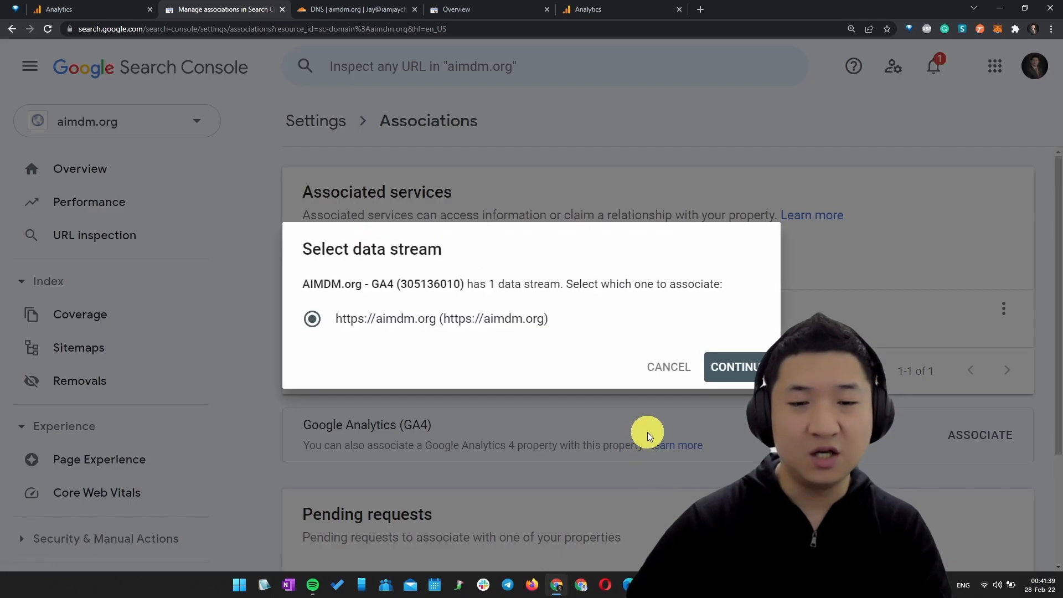
left_click(740, 365)
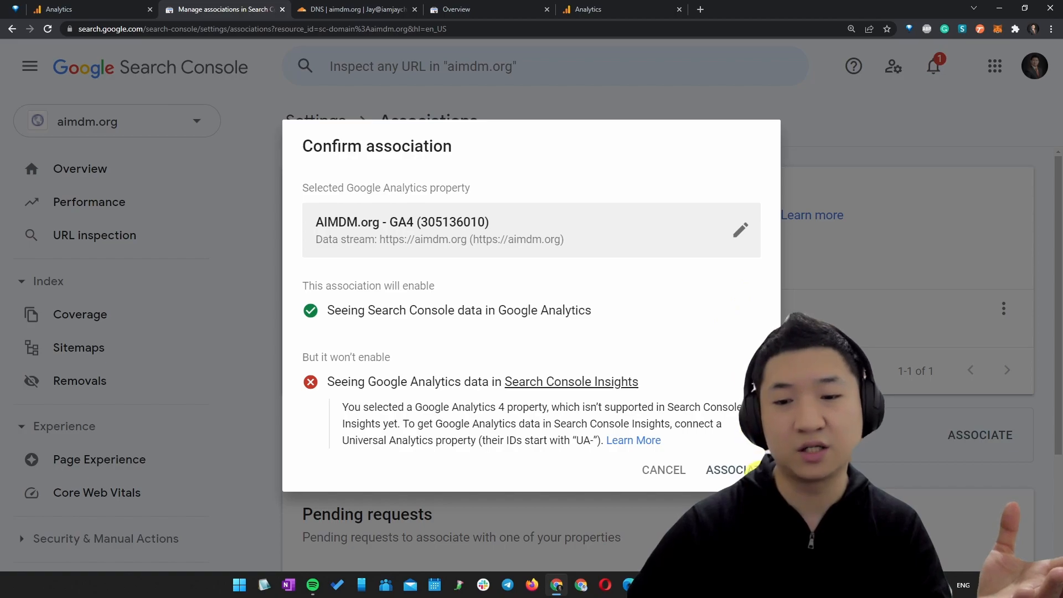
left_click(732, 470)
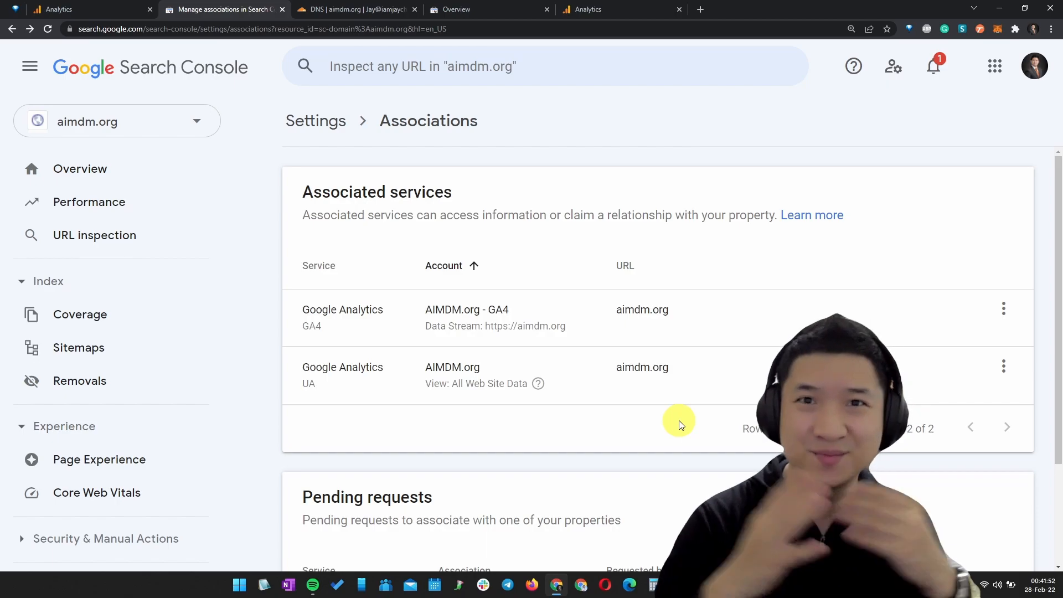
scroll(908, 334, "down", 2)
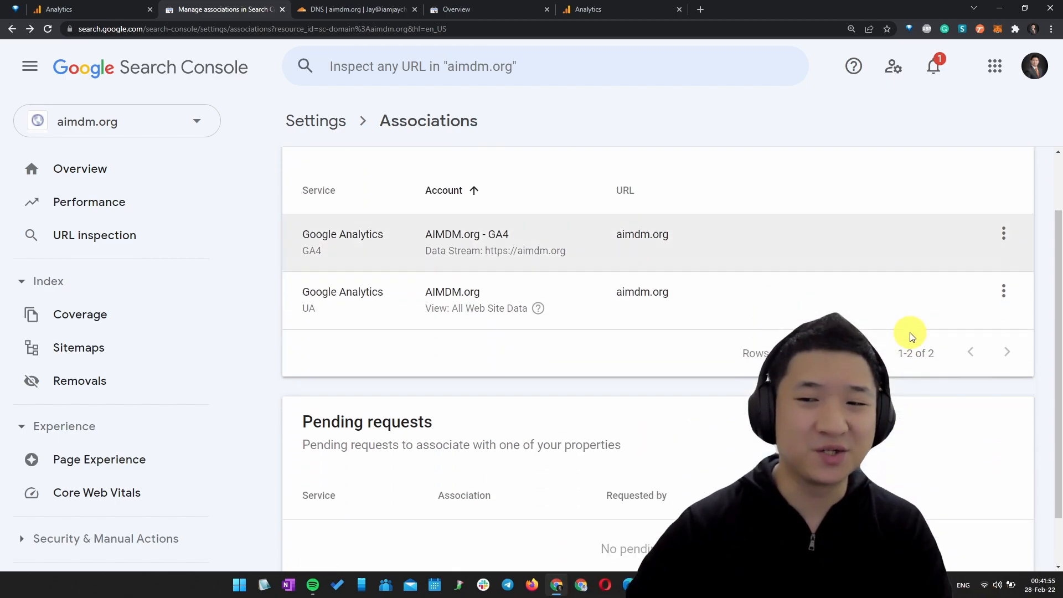
scroll(908, 362, "up", 2)
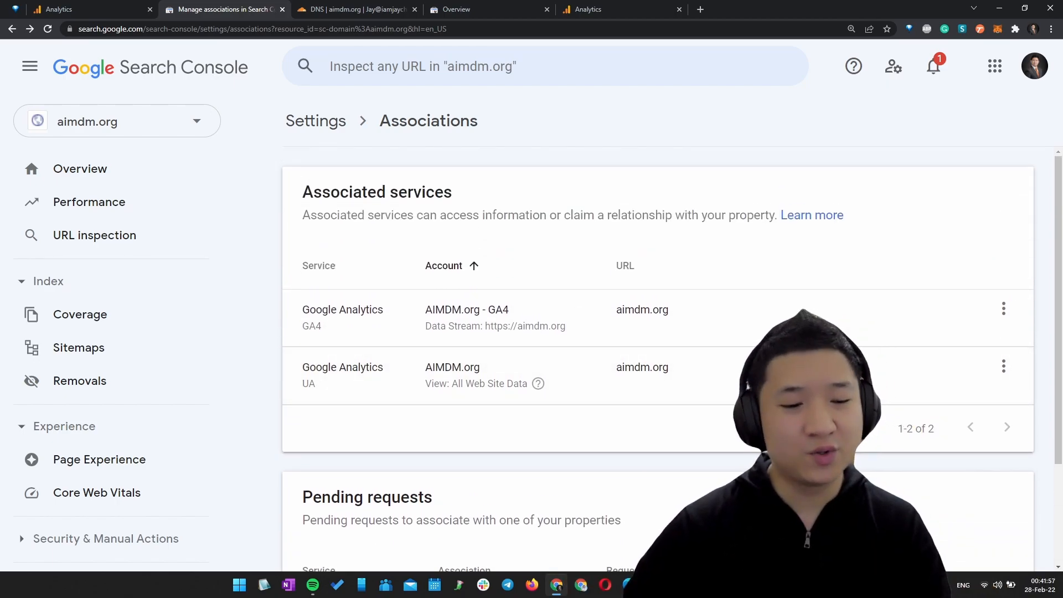